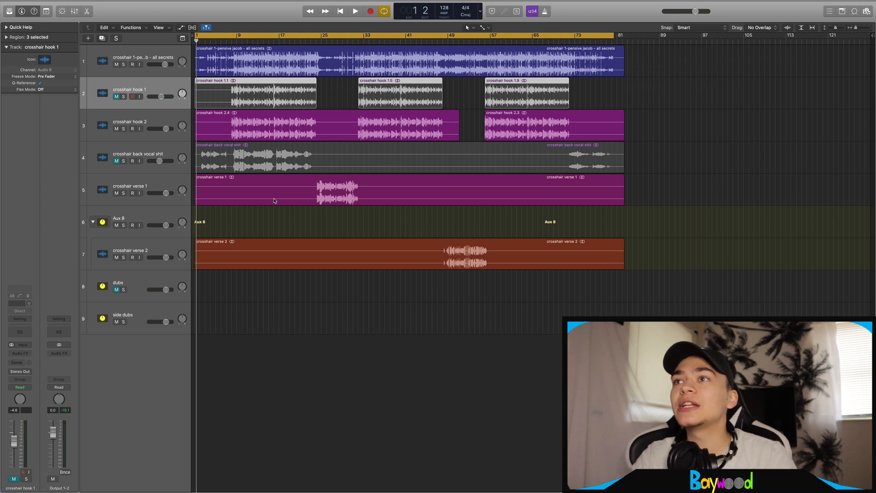
# Adjust the track heights and timeline zoom to inspect the arrangement
pyautogui.press('super+Right')
pyautogui.moveTo(835, 27); pyautogui.dragTo(856, 29)
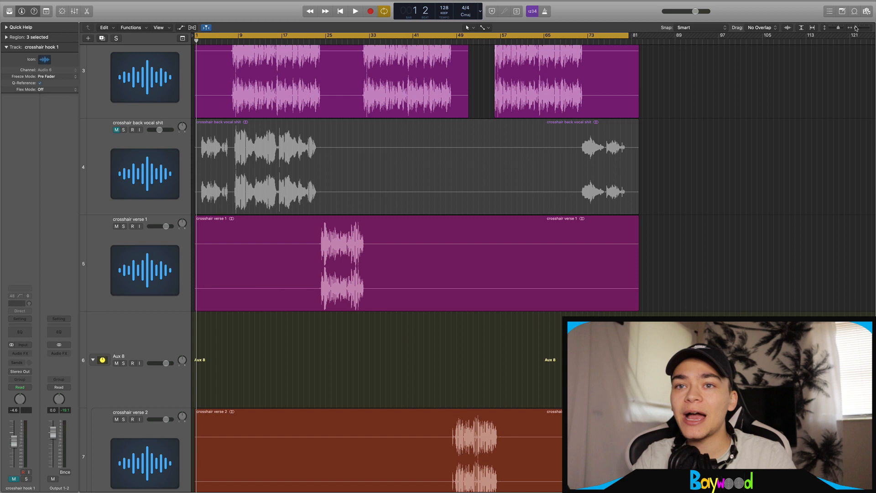
pyautogui.moveTo(840, 28); pyautogui.dragTo(837, 29)
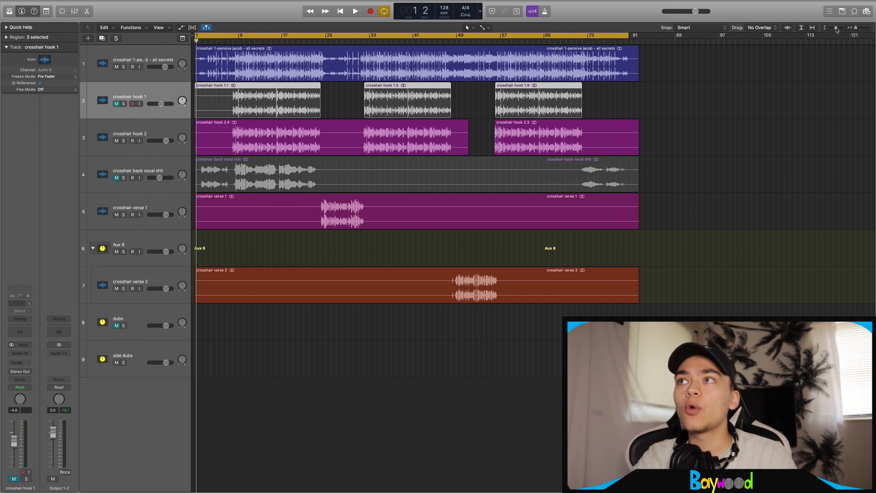
pyautogui.moveTo(855, 29); pyautogui.dragTo(857, 28)
pyautogui.click(160, 133)
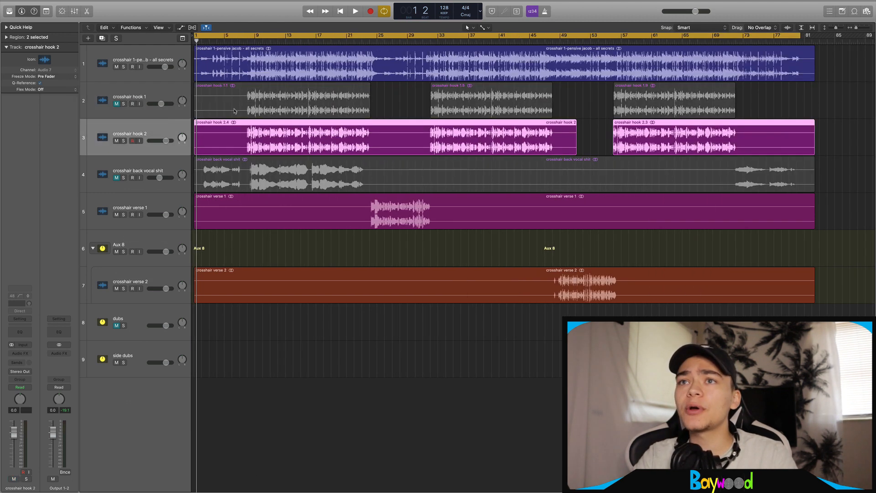
pyautogui.press('super+Left')
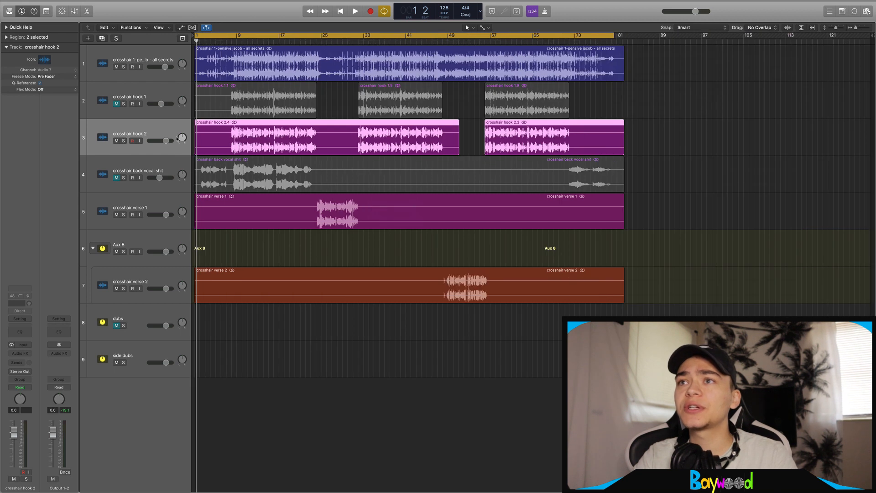
pyautogui.click(152, 88)
# Delete the empty dubs and side dubs tracks together
pyautogui.click(147, 315)
pyautogui.keyDown('shift'); pyautogui.click(131, 350); pyautogui.keyUp('shift')
pyautogui.press('super+BackSpace')
# Review the remaining tracks under Aux 8 and select crosshair hook 2
pyautogui.click(155, 240)
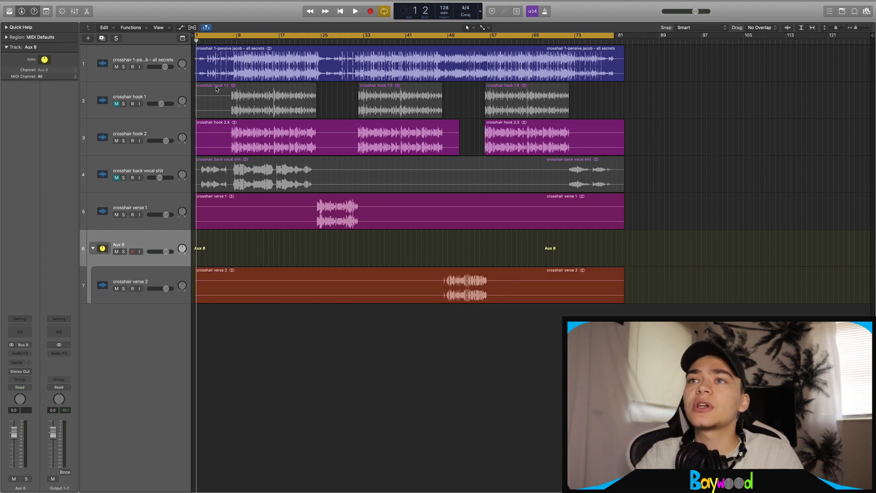
pyautogui.scroll(5, 217, 88)
pyautogui.scroll(-5, 216, 89)
pyautogui.scroll(5, 217, 89)
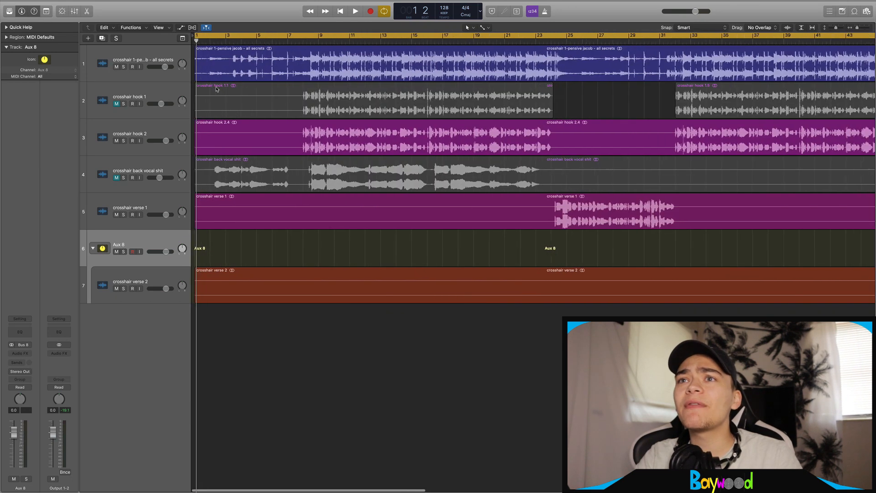
pyautogui.scroll(-5, 217, 89)
pyautogui.click(134, 123)
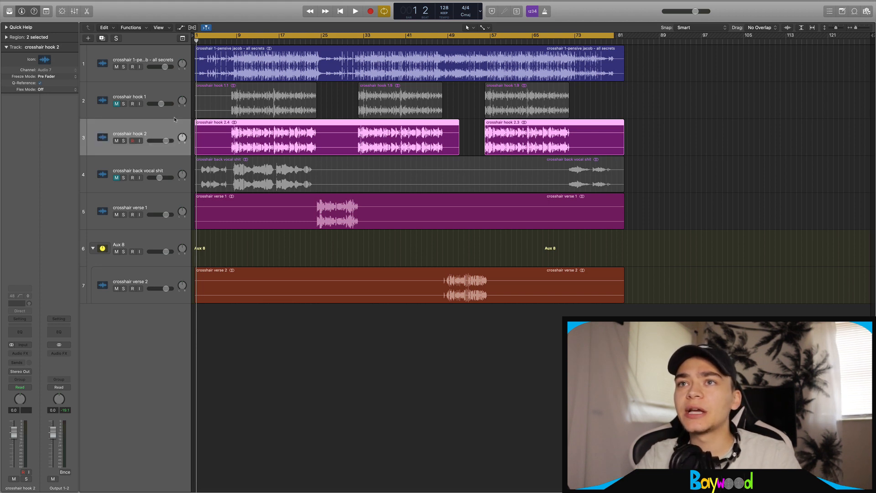
# Send crosshair hook 2 over Bus 14 to a new Aux 1
pyautogui.click(15, 362)
pyautogui.moveTo(15, 374)
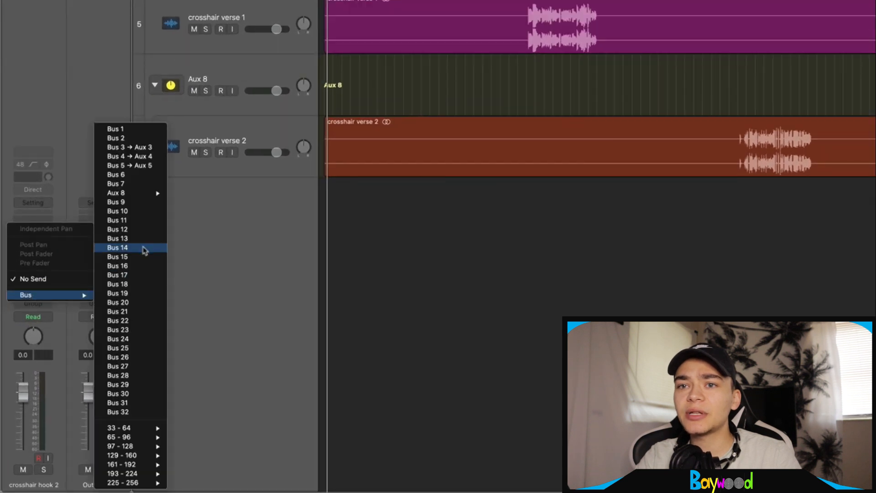
pyautogui.click(85, 345)
pyautogui.click(27, 269)
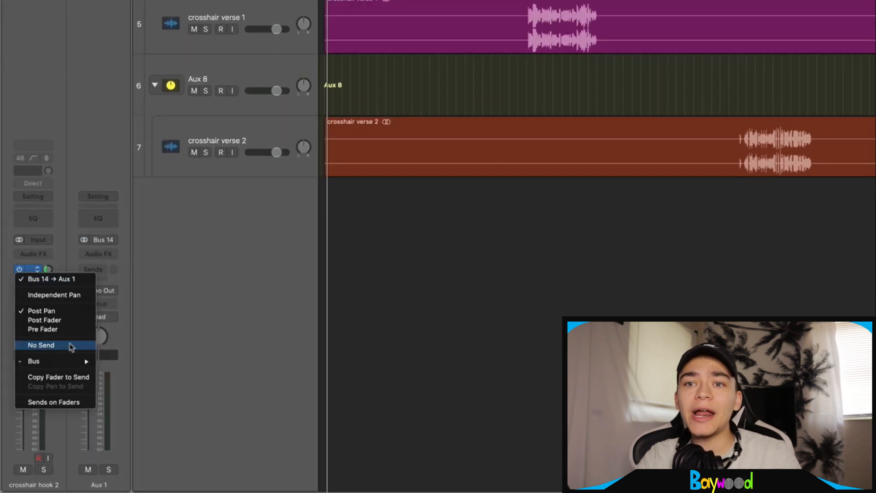
pyautogui.moveTo(54, 360)
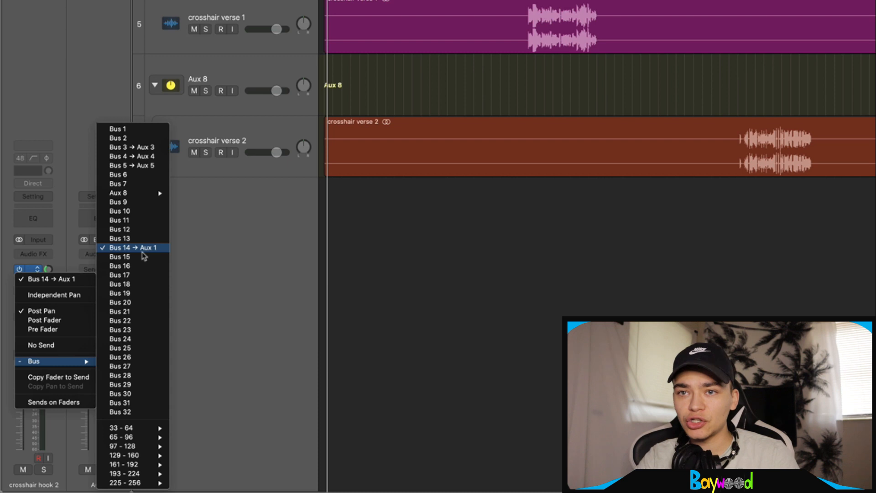
pyautogui.click(144, 256)
# Insert a stereo ValhallaVintageVerb on the Aux 1 channel
pyautogui.click(100, 255)
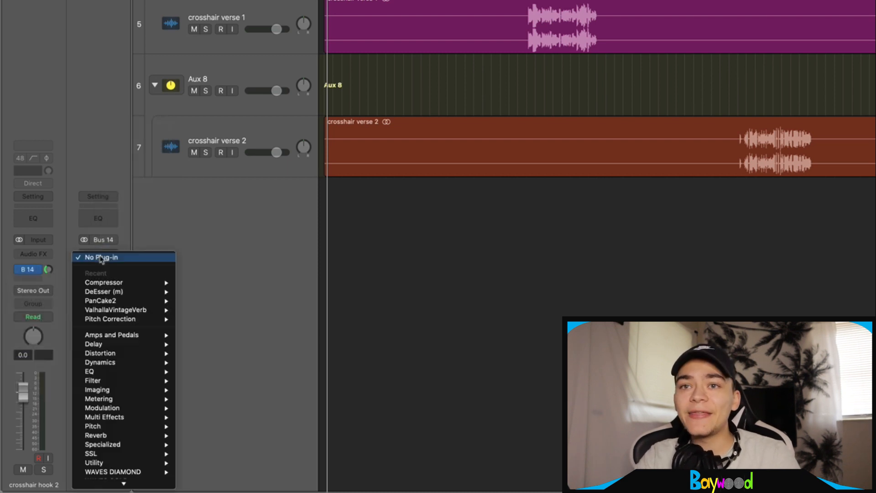
pyautogui.moveTo(118, 435)
pyautogui.moveTo(271, 484)
pyautogui.click(302, 482)
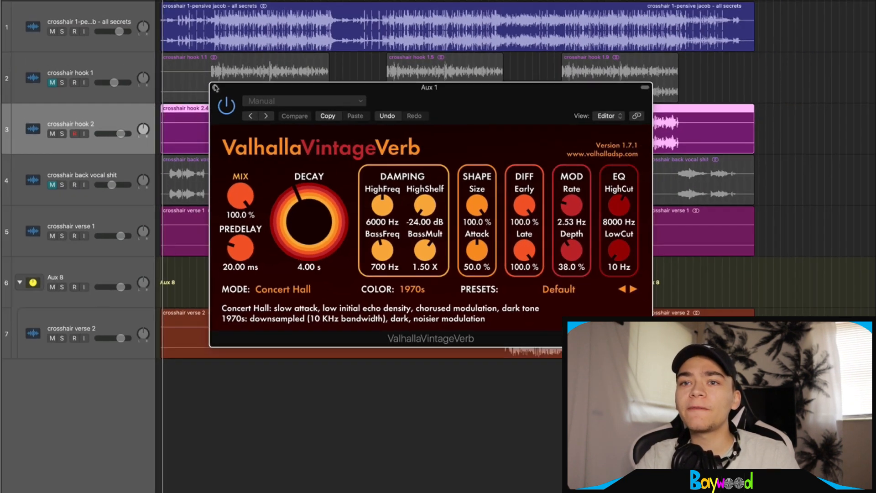
pyautogui.click(201, 72)
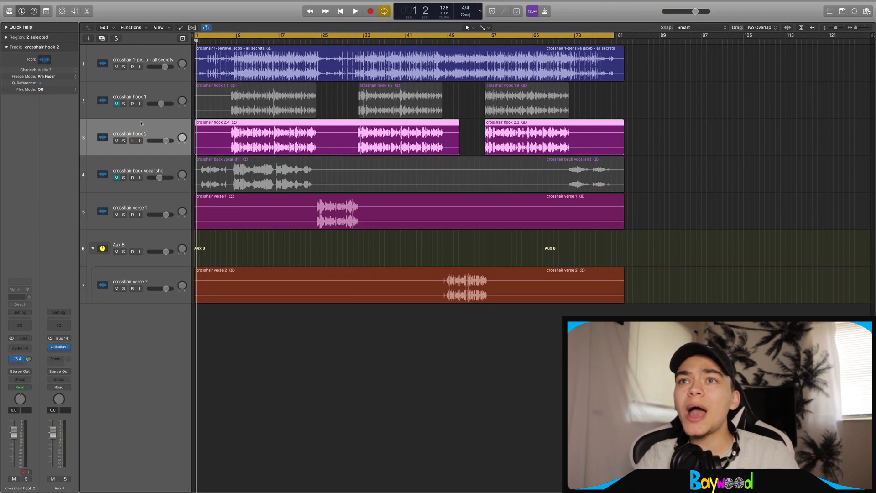
pyautogui.click(156, 90)
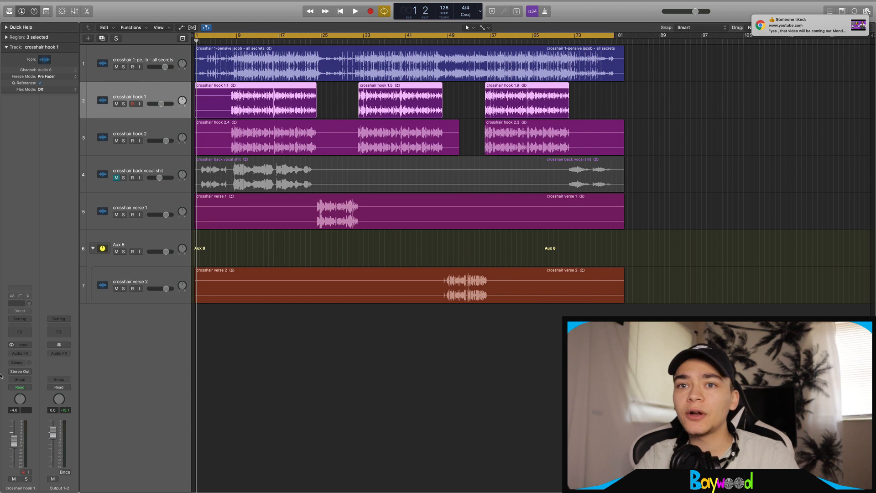
# Send crosshair hook 1 to the Aux 1 reverb and set hook 2's send to -9.4
pyautogui.click(19, 361)
pyautogui.moveTo(15, 374)
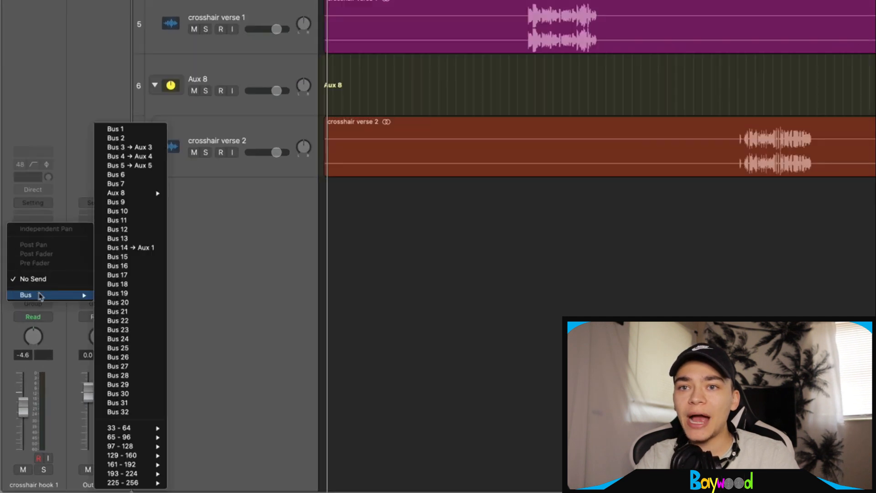
pyautogui.click(134, 249)
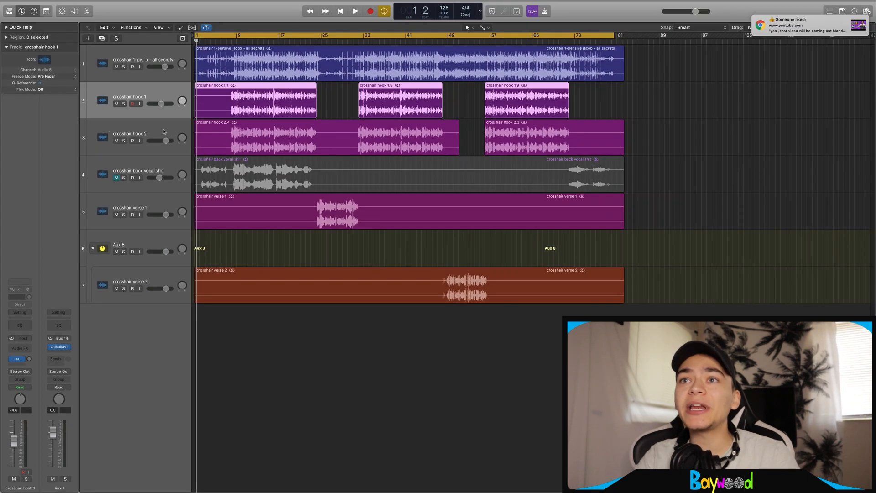
pyautogui.click(164, 131)
pyautogui.moveTo(31, 359); pyautogui.dragTo(30, 350)
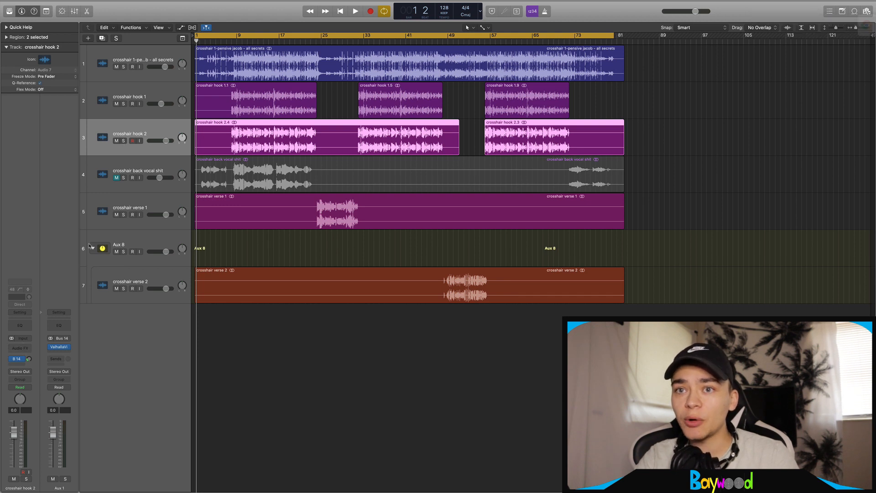
# Insert ValhallaVintageVerb on hook 2: 1.48 s decay, 4950 Hz high cut, 460 Hz low cut
pyautogui.click(24, 348)
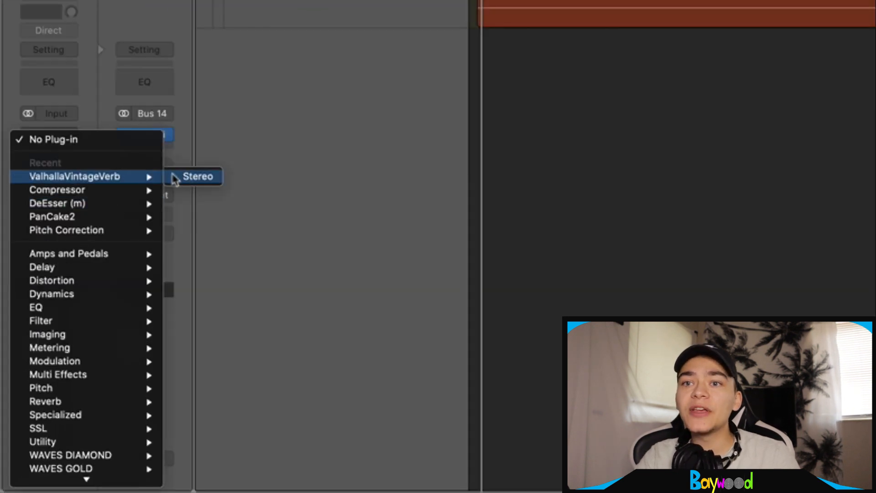
pyautogui.click(196, 177)
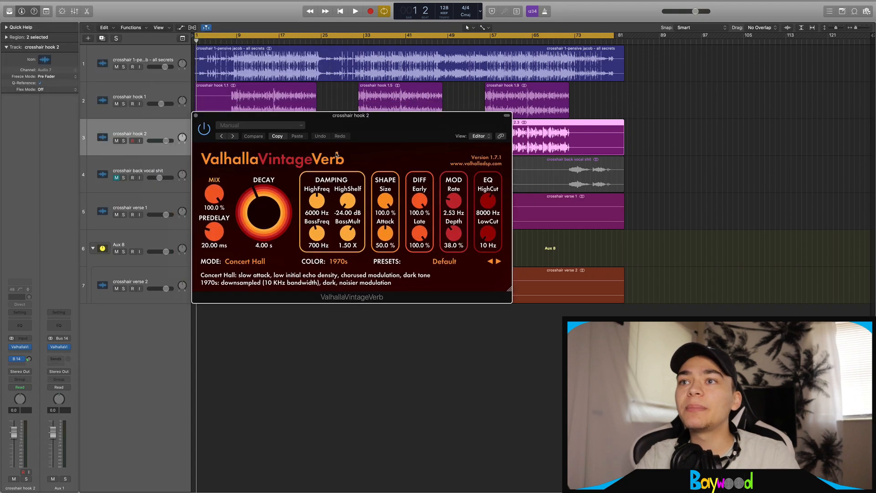
pyautogui.moveTo(269, 206); pyautogui.dragTo(270, 217)
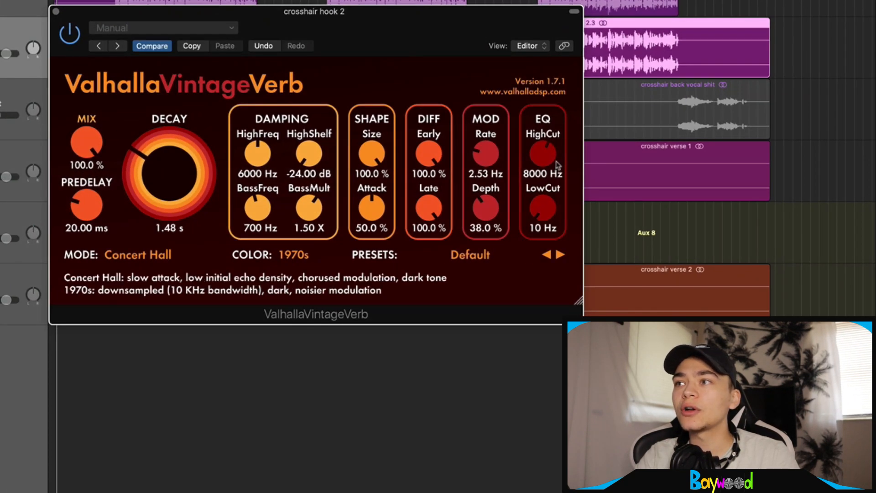
pyautogui.moveTo(556, 164); pyautogui.dragTo(555, 169)
pyautogui.moveTo(543, 210); pyautogui.dragTo(542, 214)
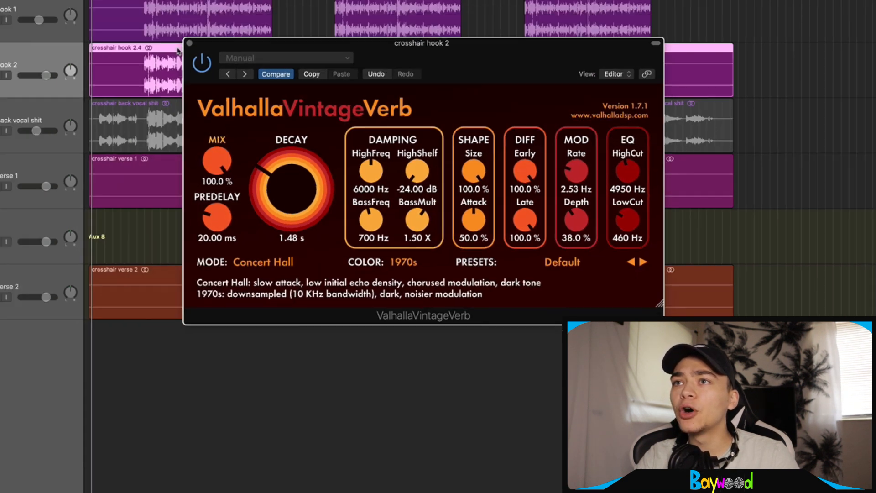
pyautogui.click(189, 43)
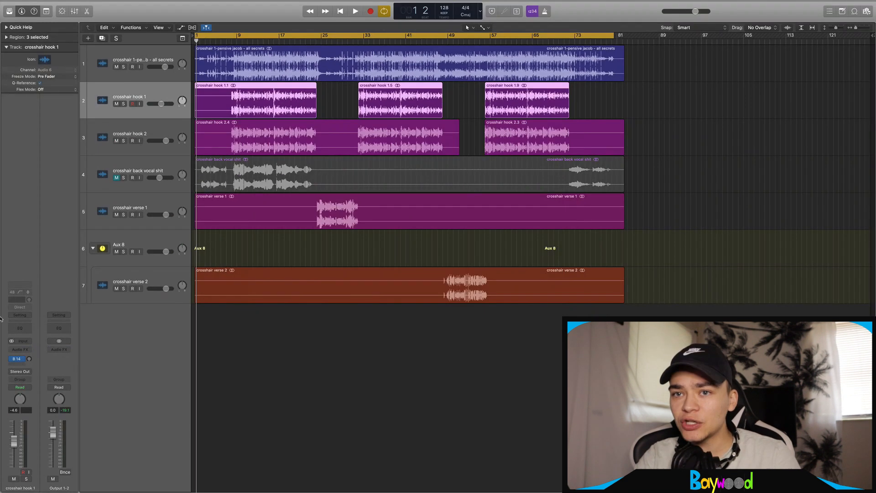
# Insert a stereo ValhallaVintageVerb on crosshair hook 1
pyautogui.click(20, 352)
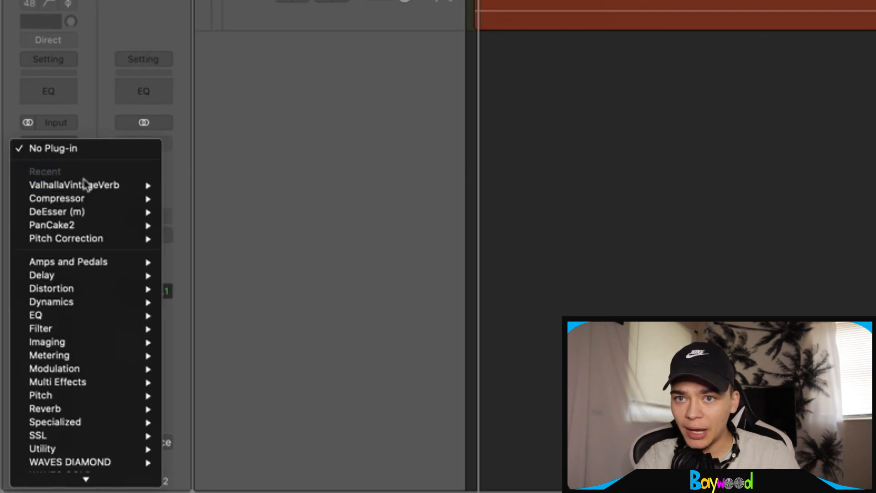
pyautogui.moveTo(84, 184)
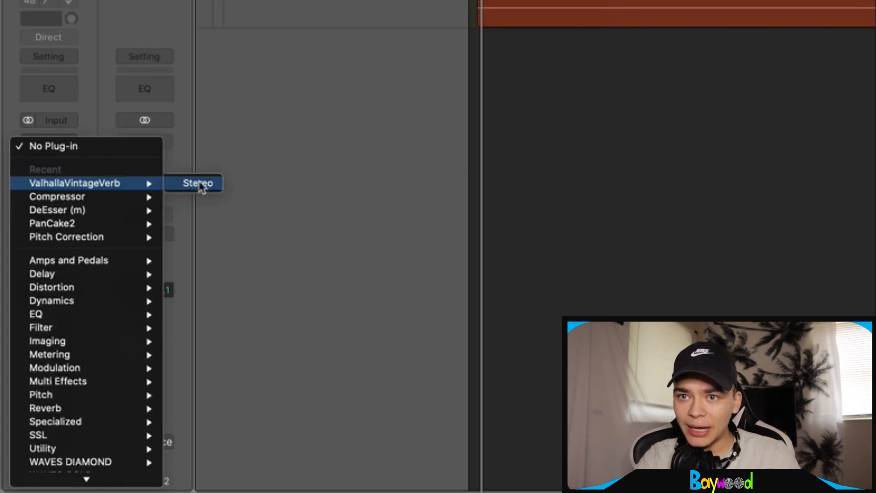
pyautogui.click(200, 184)
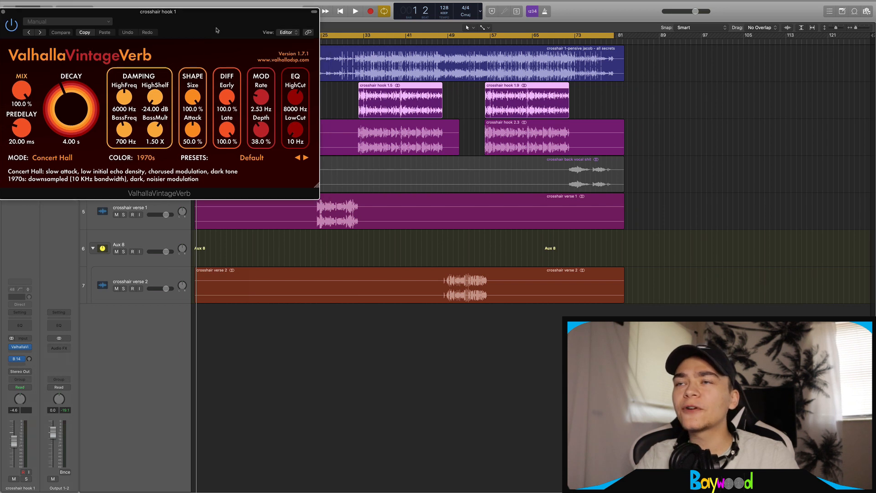
# Copy hook 2's reverb settings and paste them into hook 1's VintageVerb
pyautogui.click(145, 138)
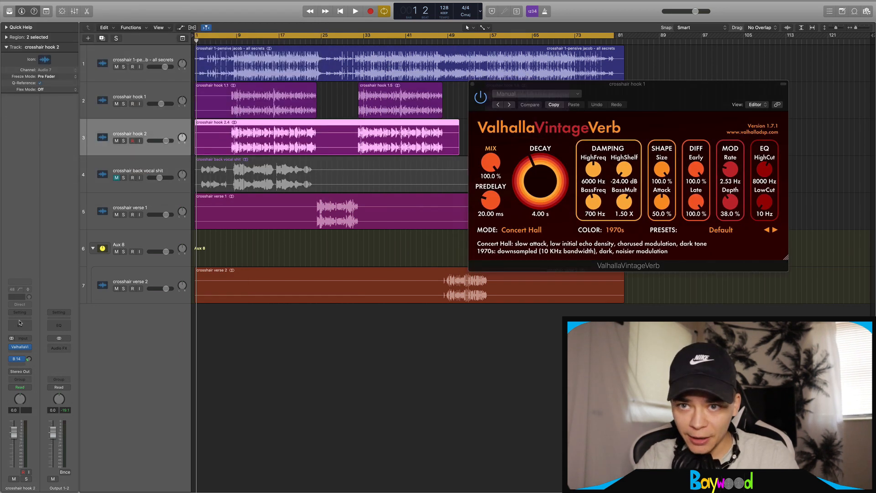
pyautogui.moveTo(389, 135); pyautogui.dragTo(287, 133)
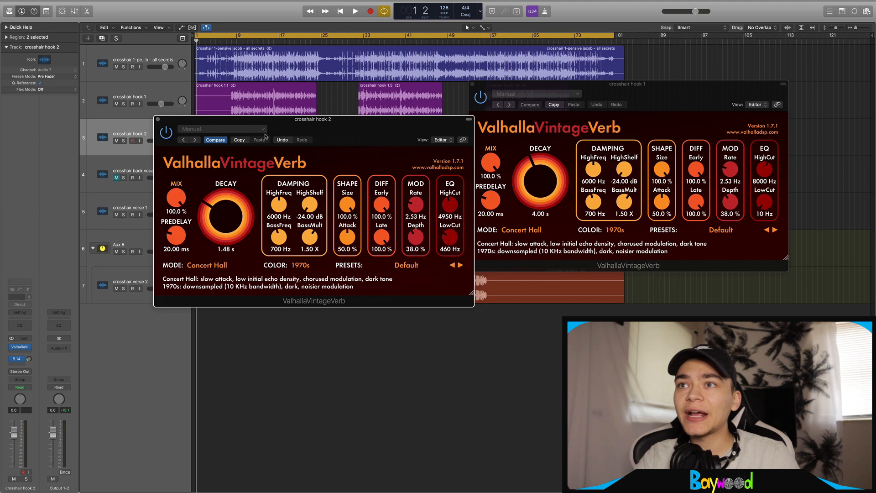
pyautogui.click(241, 139)
pyautogui.press('super+w')
pyautogui.click(573, 104)
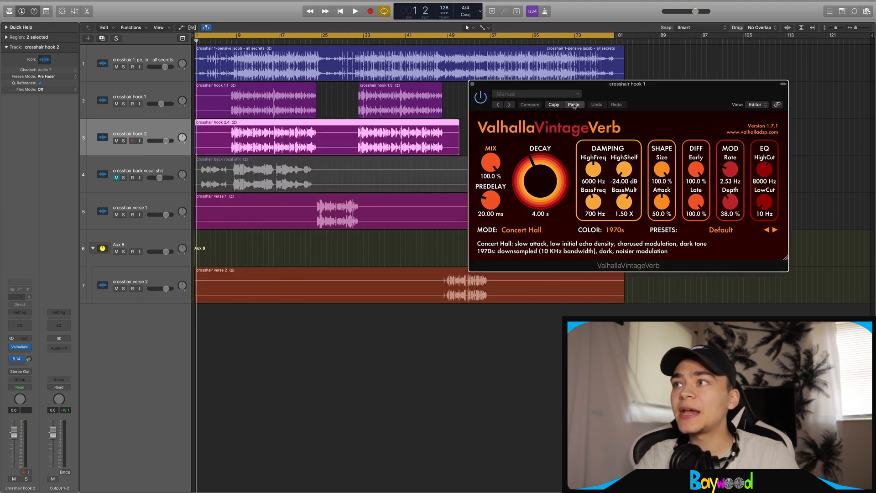
pyautogui.click(401, 85)
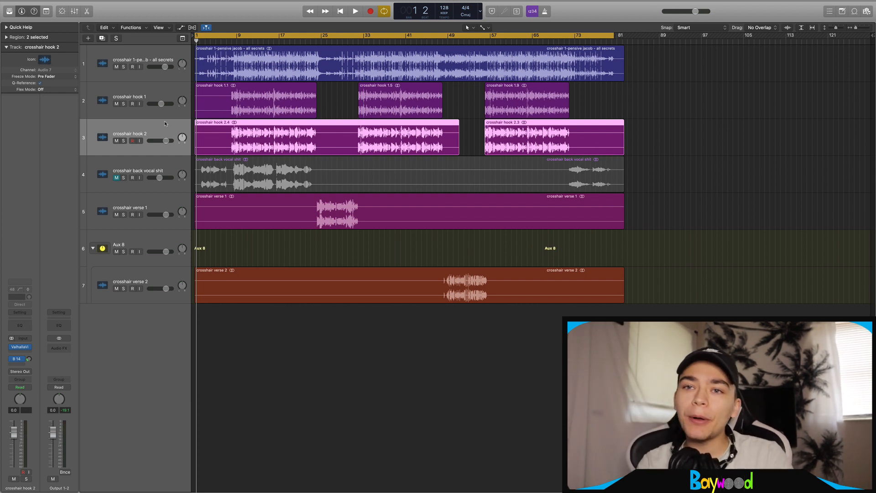
# Check crosshair hook 2's Bus 14 send to Aux 1 and the aux's VintageVerb settings
pyautogui.click(175, 92)
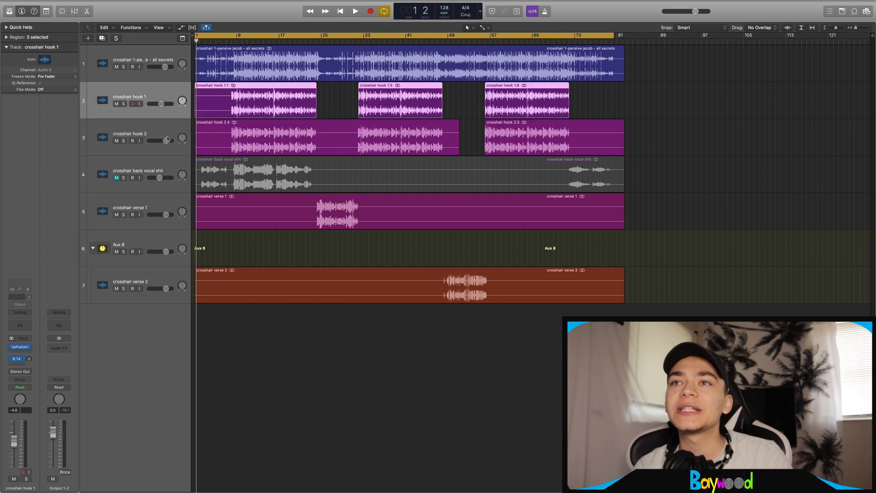
pyautogui.click(162, 154)
pyautogui.click(165, 169)
pyautogui.click(164, 201)
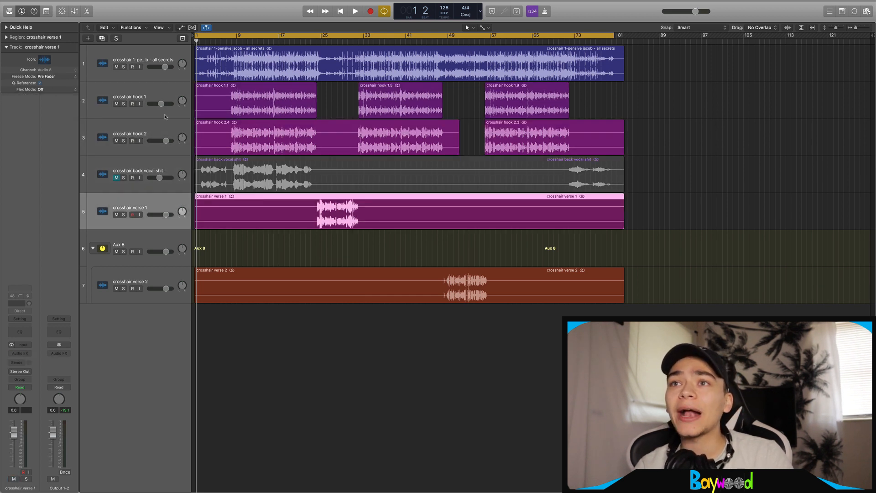
pyautogui.click(165, 128)
pyautogui.click(17, 358)
pyautogui.click(27, 374)
pyautogui.click(59, 346)
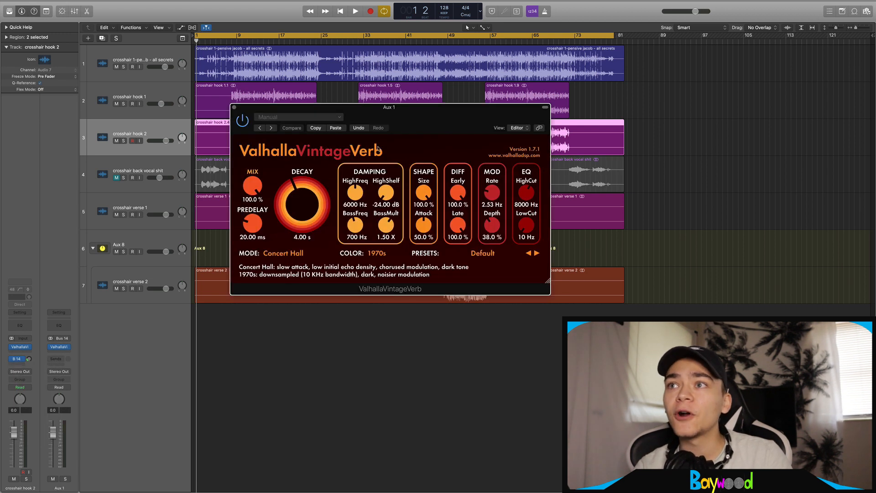
pyautogui.click(234, 107)
# Set crosshair hook 2's Bus 14 send slot to No Send
pyautogui.click(155, 98)
pyautogui.click(151, 195)
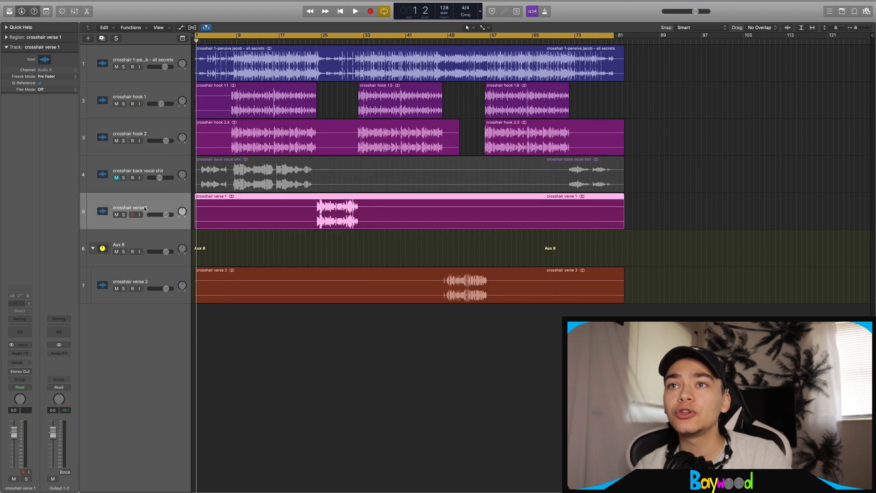
pyautogui.click(144, 154)
pyautogui.click(20, 360)
pyautogui.click(37, 407)
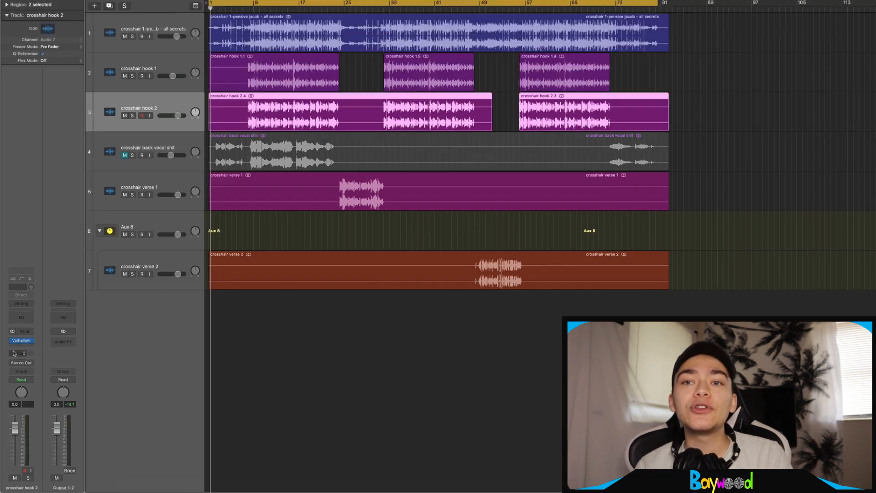
# Send crosshair hook 2 over Bus 14 to the Aux 1 reverb
pyautogui.click(17, 363)
pyautogui.moveTo(31, 375)
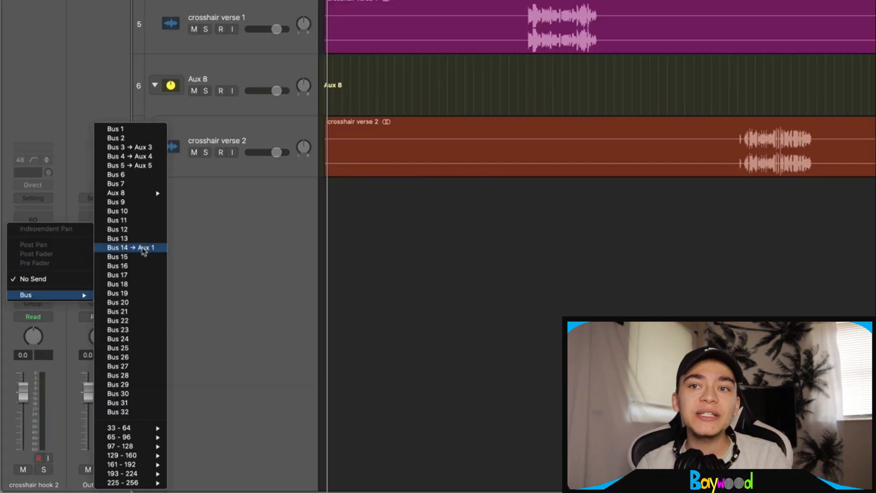
pyautogui.click(130, 247)
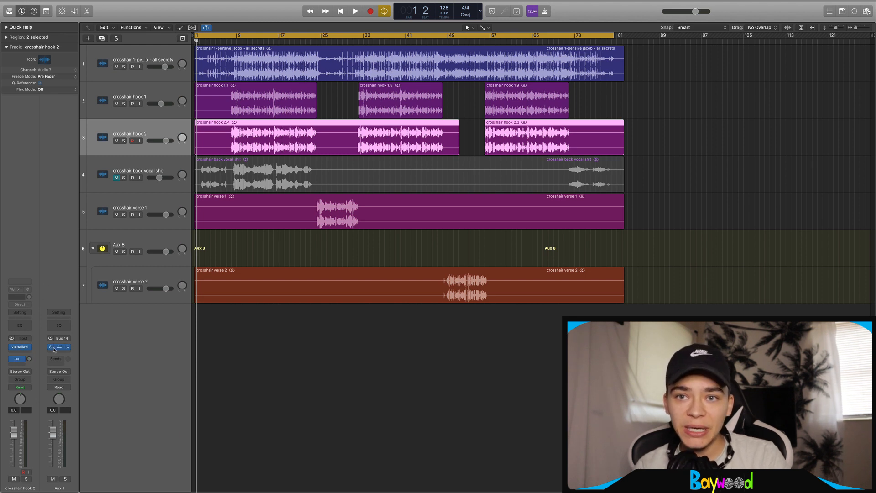
# Lower the MIX on the track's own ValhallaVintageVerb insert slightly
pyautogui.click(20, 348)
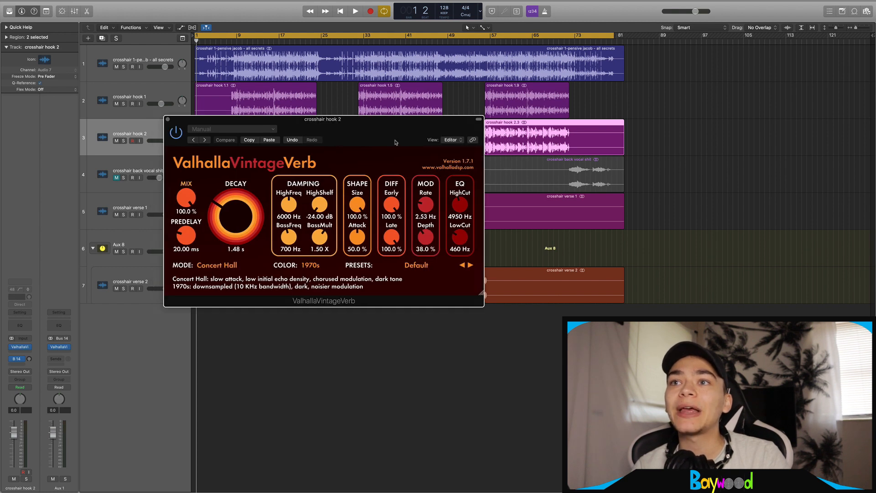
pyautogui.moveTo(178, 197)
pyautogui.mouseDown()
pyautogui.moveTo(178, 215)
pyautogui.moveTo(184, 200)
pyautogui.mouseUp()
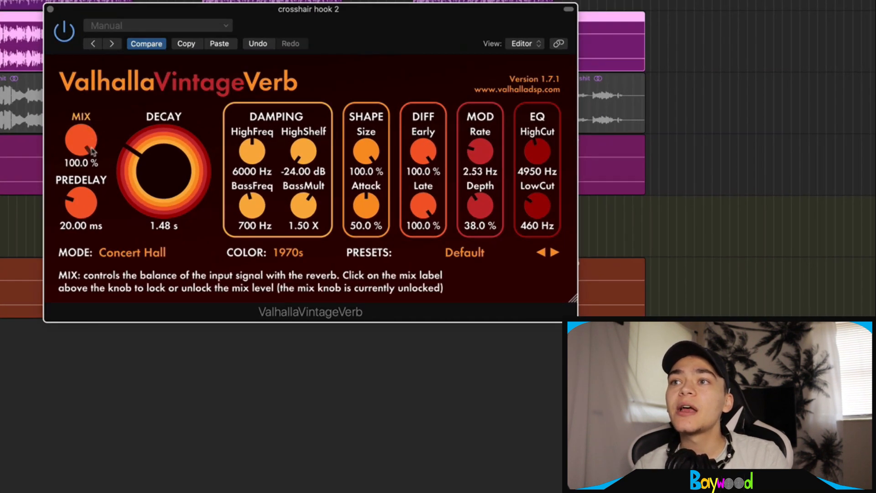
pyautogui.moveTo(84, 142); pyautogui.dragTo(85, 151)
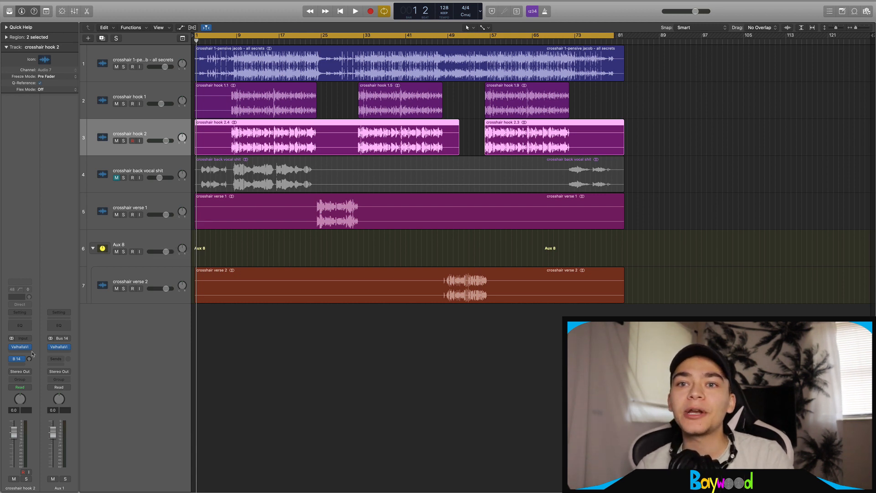
# Remove the Bus 14 send and load Funkadelic from Vocal Sauce for LOGIC Vol. 1
pyautogui.click(17, 358)
pyautogui.click(21, 365)
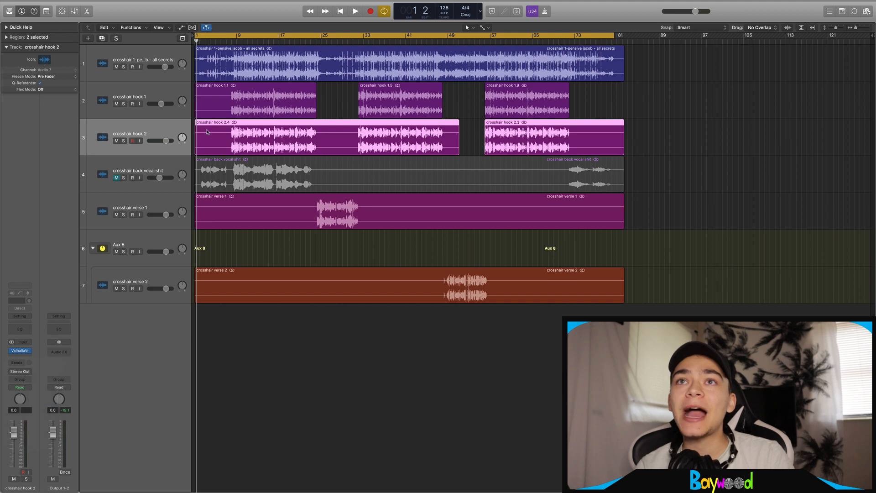
pyautogui.click(9, 12)
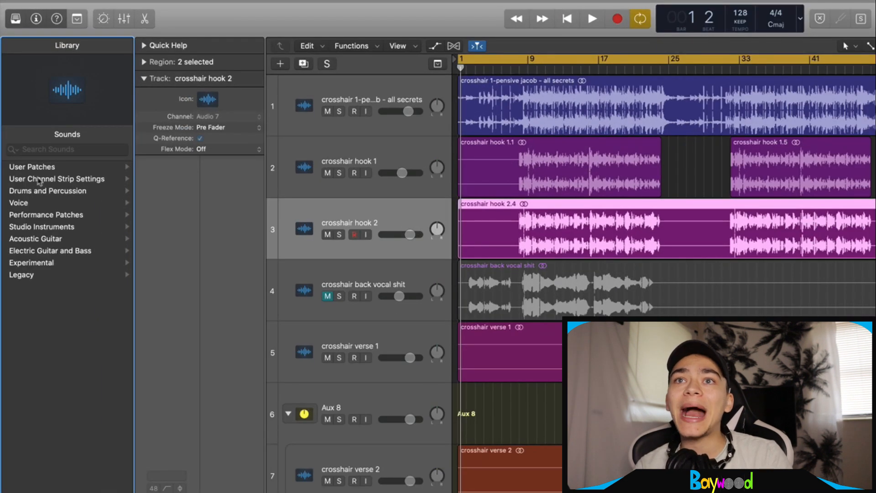
pyautogui.click(39, 180)
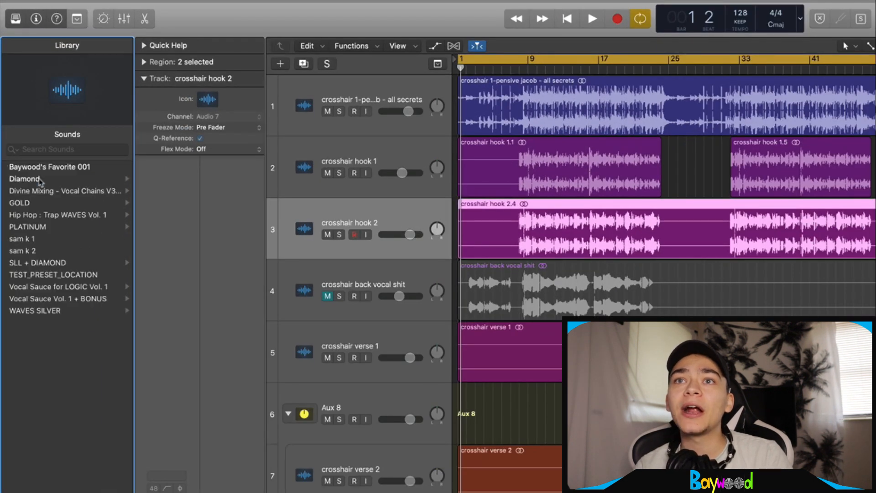
pyautogui.click(48, 287)
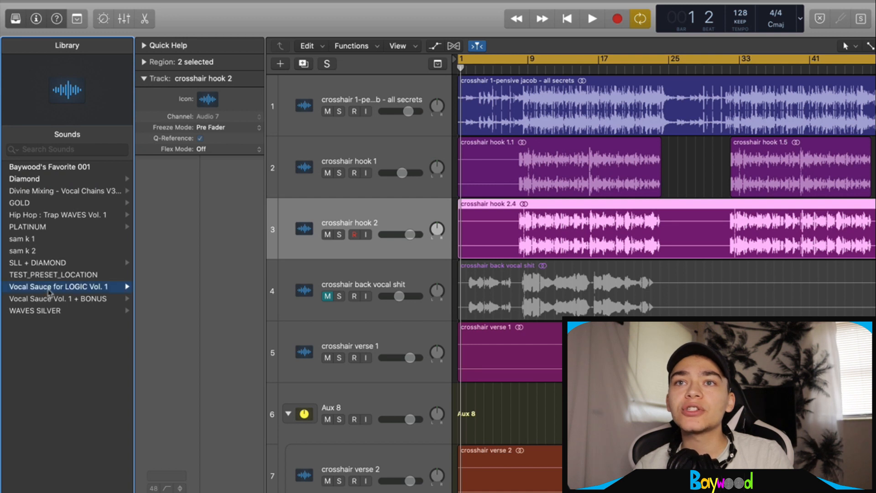
pyautogui.click(53, 238)
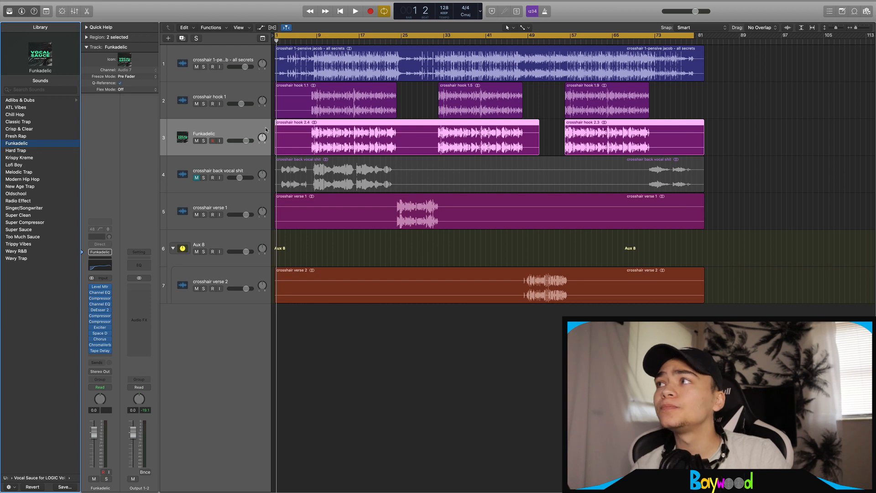
# Make the track rows taller and reposition the ChromaVerb window
pyautogui.press('super+Down')
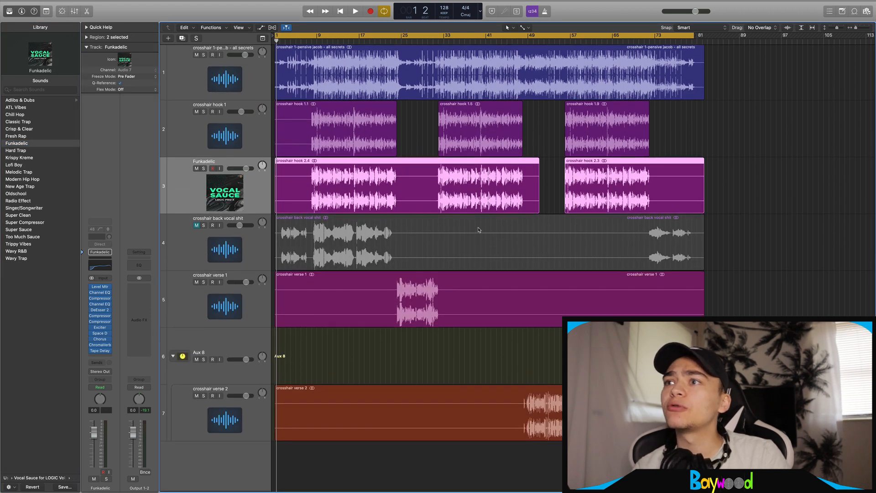
pyautogui.press('super+Right')
pyautogui.press('super+Right')
pyautogui.press('super+Left')
pyautogui.press('super+Left')
pyautogui.press('super+Left')
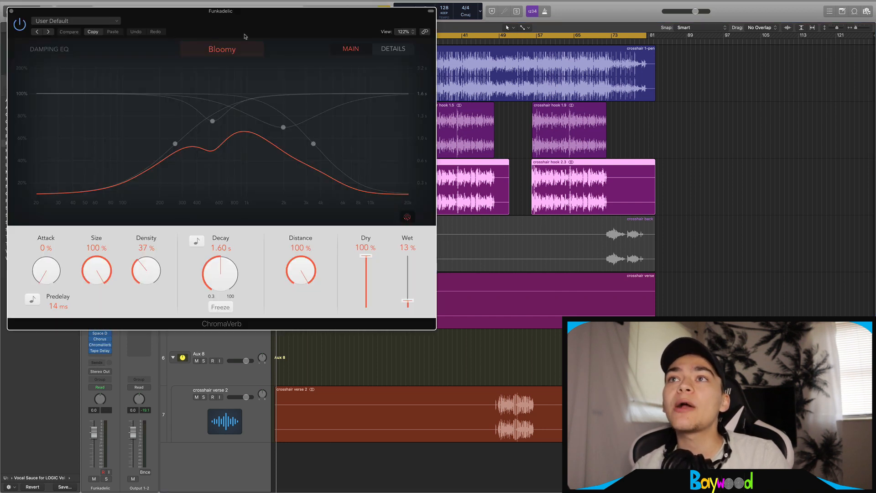
pyautogui.moveTo(214, 6); pyautogui.dragTo(470, 16)
pyautogui.press('super+w')
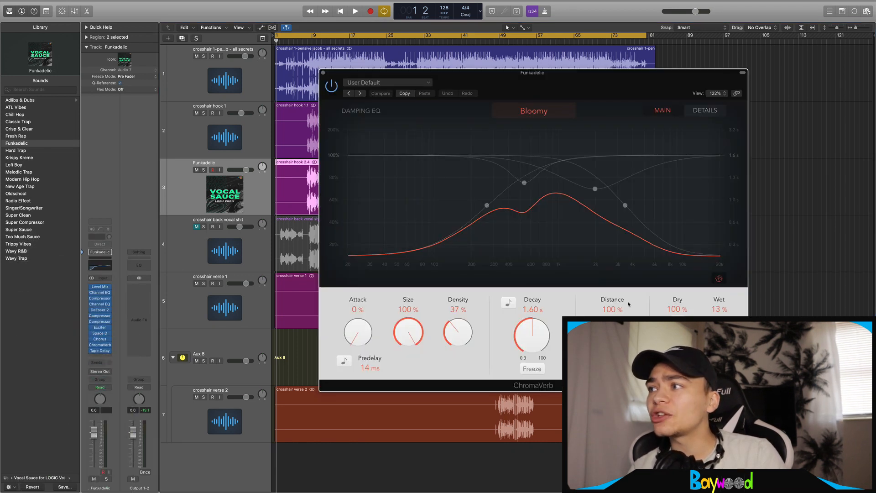
pyautogui.moveTo(574, 99); pyautogui.dragTo(529, 82)
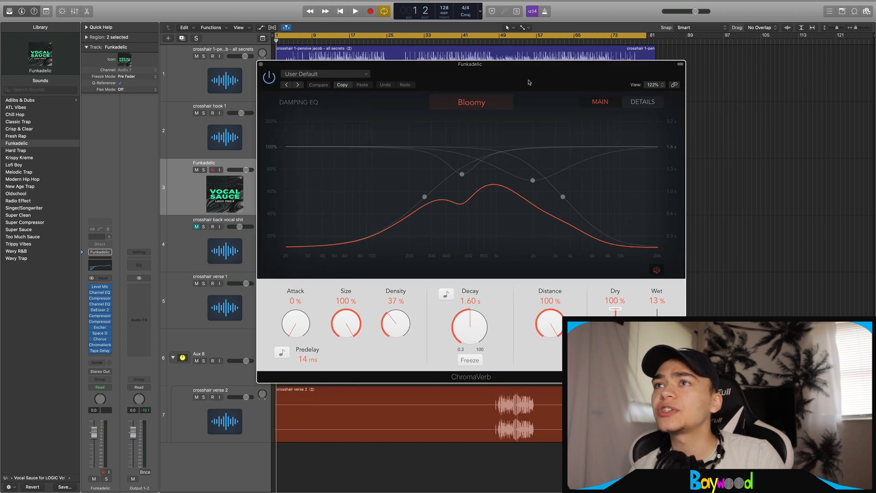
pyautogui.click(261, 64)
pyautogui.press('v')
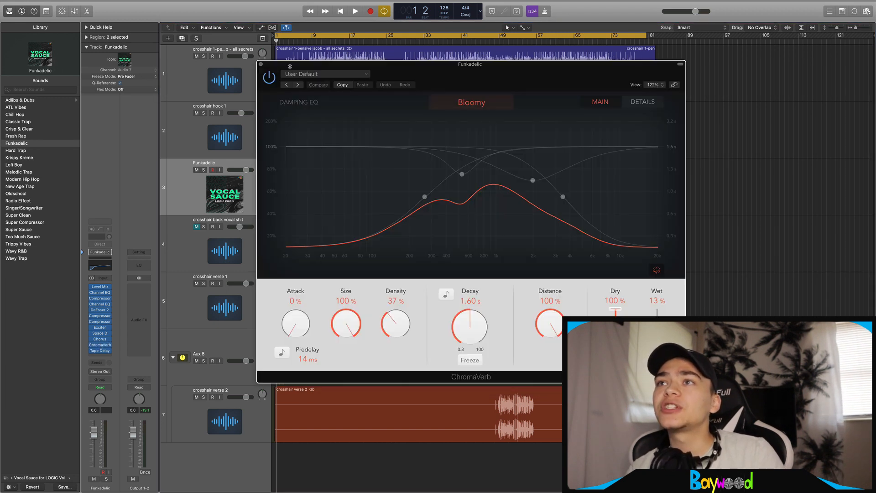
pyautogui.click(261, 64)
pyautogui.click(100, 363)
pyautogui.moveTo(102, 374)
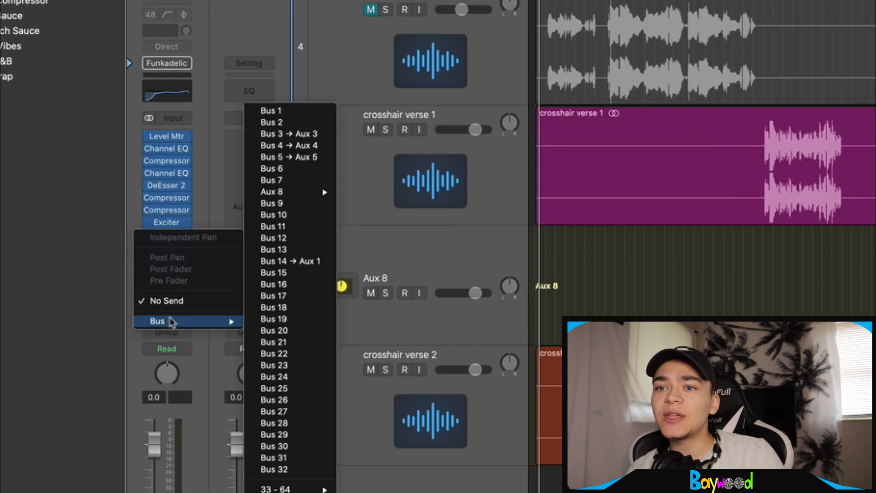
# Send Funkadelic over Bus 6, move ChromaVerb onto Aux 2, and set the send to -20.9
pyautogui.click(274, 169)
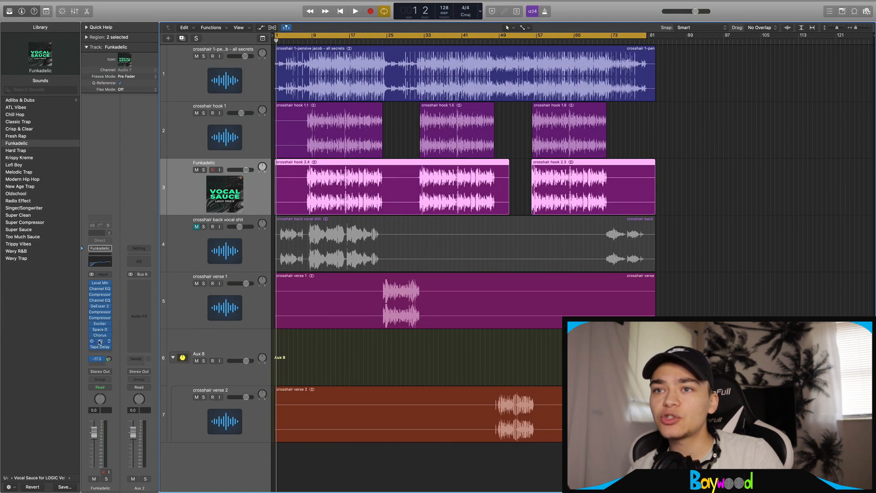
pyautogui.moveTo(100, 342); pyautogui.dragTo(136, 287)
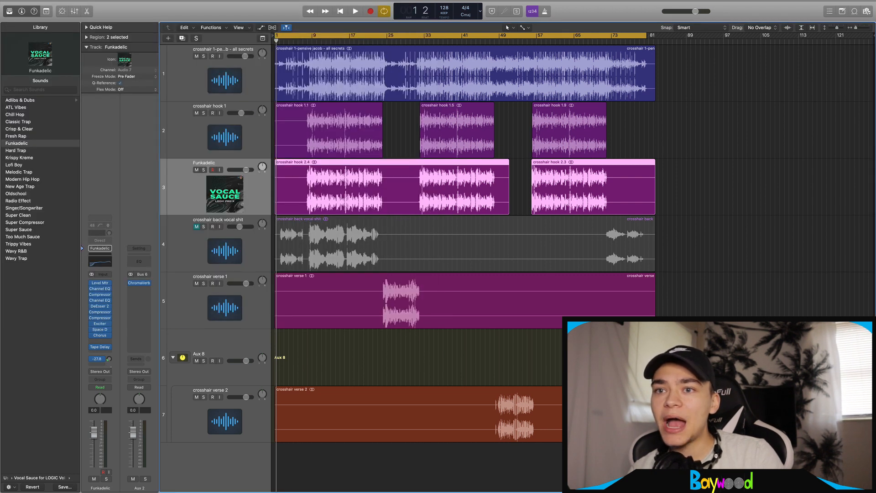
pyautogui.moveTo(109, 358); pyautogui.dragTo(108, 368)
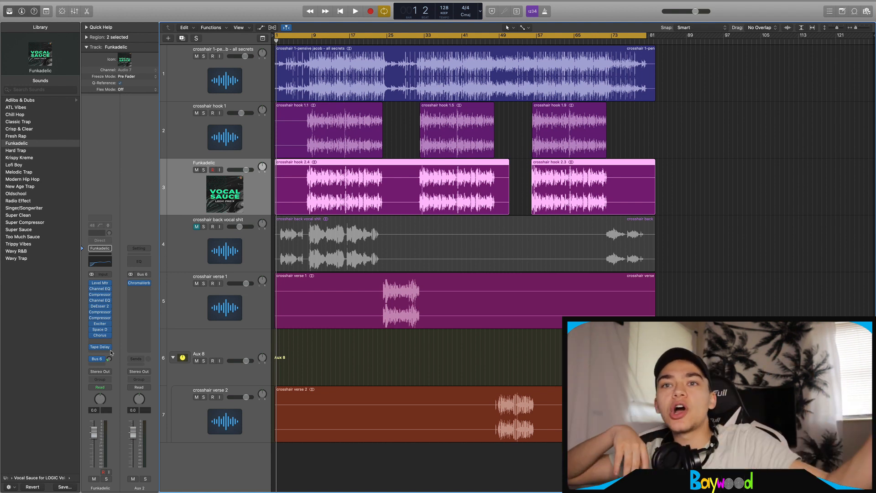
pyautogui.moveTo(109, 358); pyautogui.dragTo(111, 358)
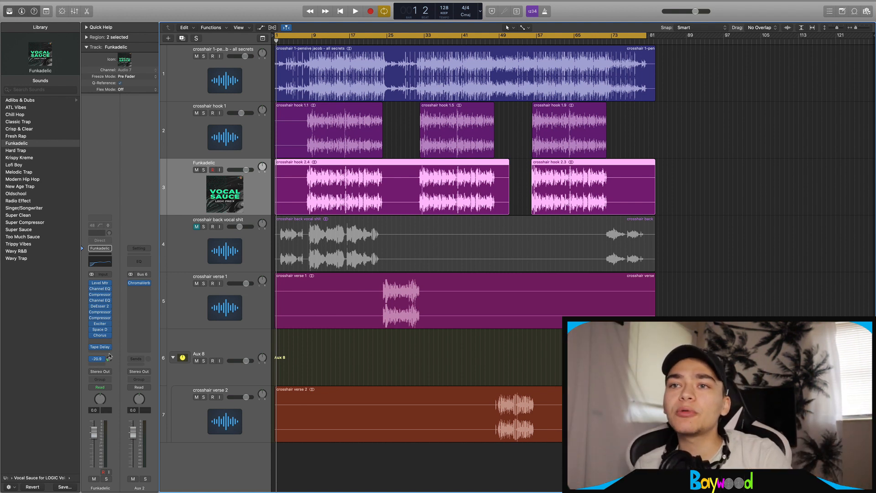
# Insert a stereo Modulation > Tremolo after ChromaVerb on Aux 2
pyautogui.click(138, 294)
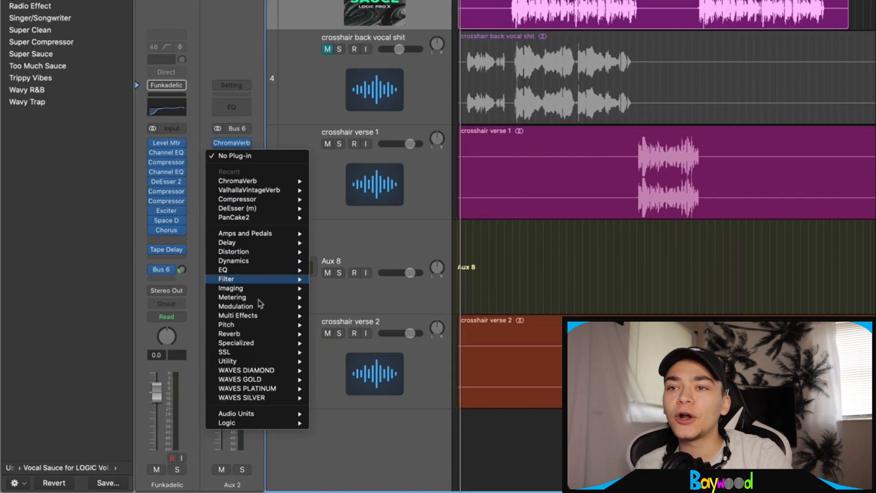
pyautogui.moveTo(274, 306)
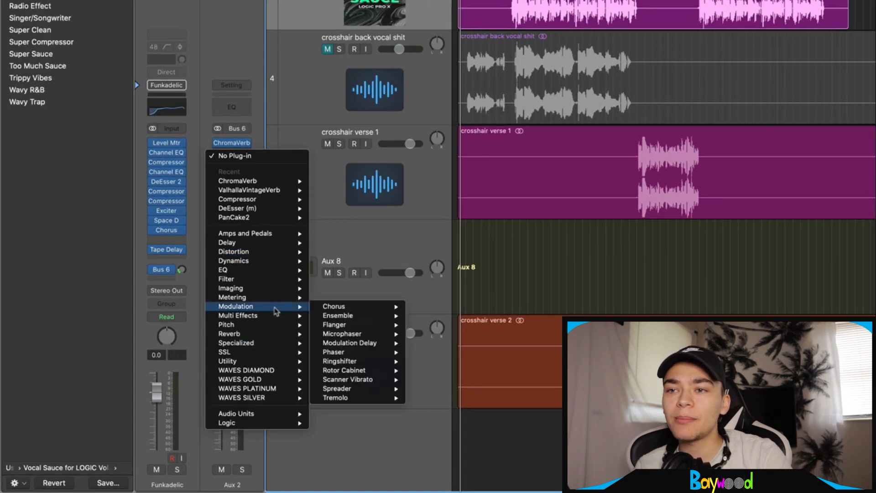
pyautogui.moveTo(383, 398)
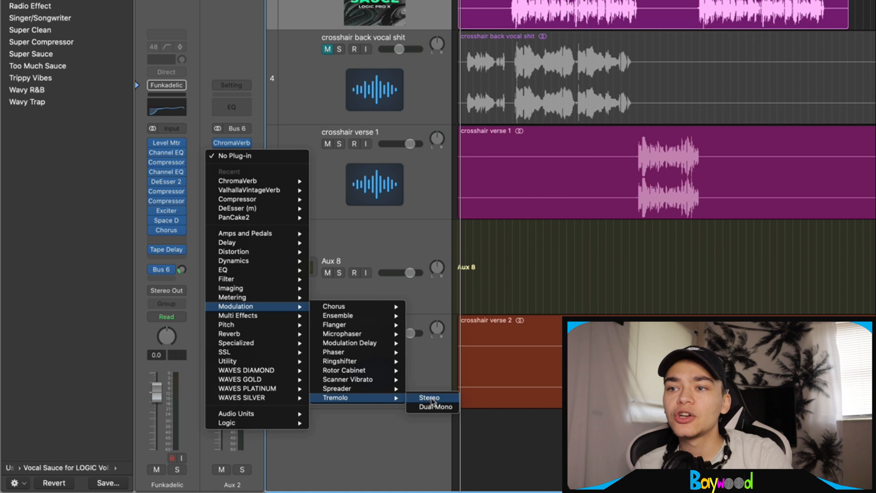
pyautogui.click(426, 399)
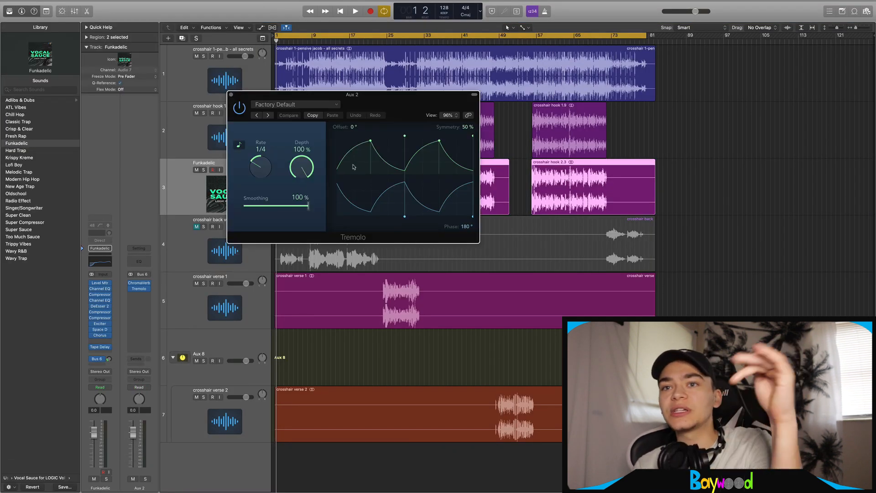
pyautogui.click(231, 95)
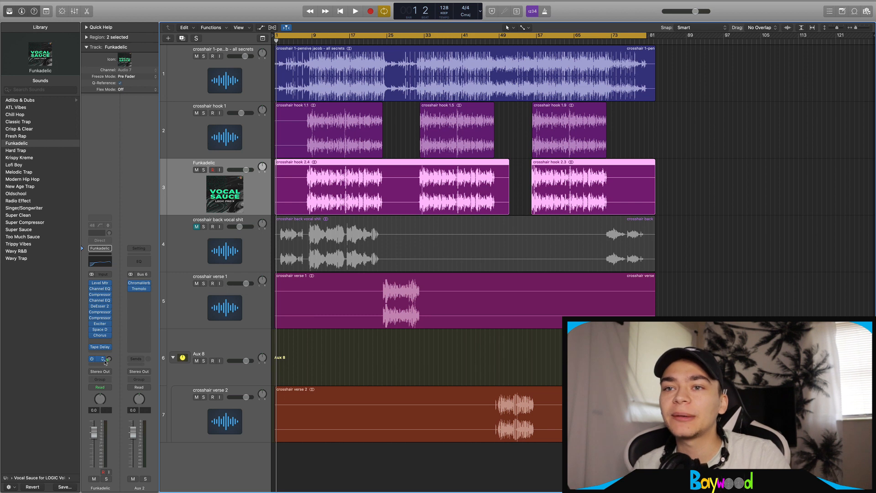
pyautogui.click(148, 288)
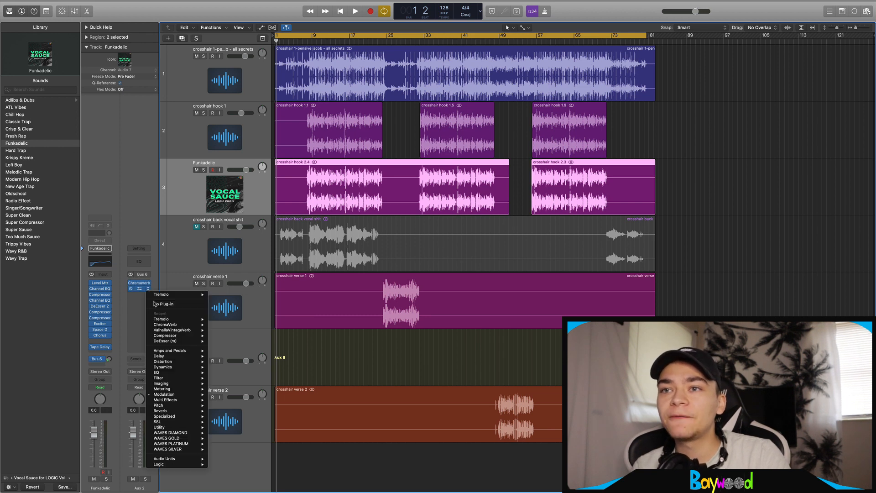
# Drop Tremolo, move ChromaVerb above Funkadelic's Tape Delay, and move crosshair verse 1 to track 4
pyautogui.click(155, 304)
pyautogui.moveTo(139, 283); pyautogui.dragTo(100, 340)
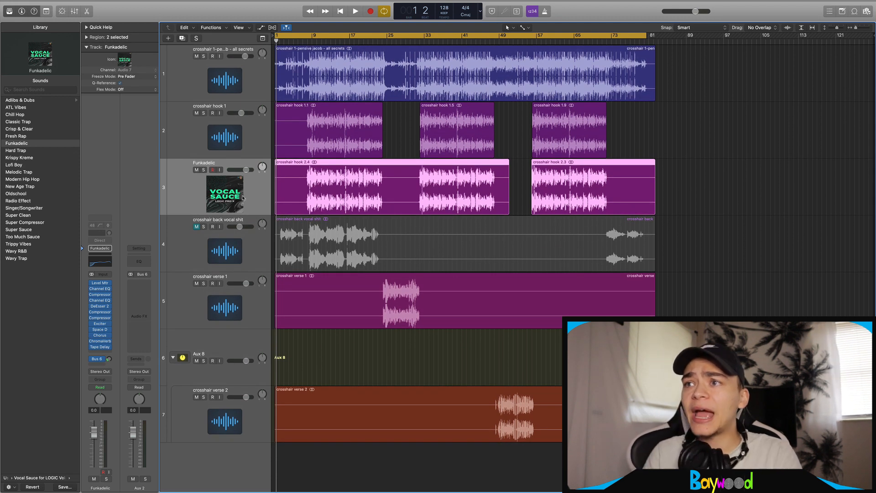
pyautogui.moveTo(254, 300); pyautogui.dragTo(254, 243)
# Select the Funkadelic track and add a new track below it that duplicates its settings
pyautogui.moveTo(715, 242); pyautogui.dragTo(284, 186)
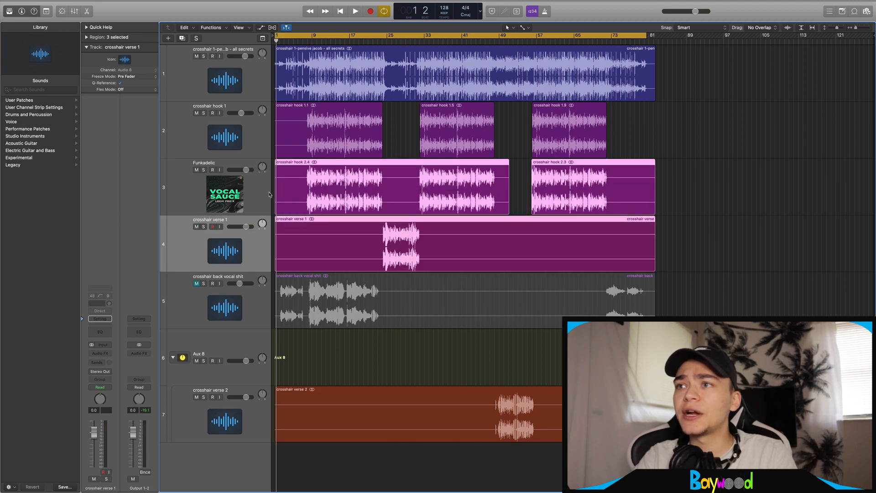
pyautogui.press('super+Right')
pyautogui.press('super+Left')
pyautogui.click(390, 183)
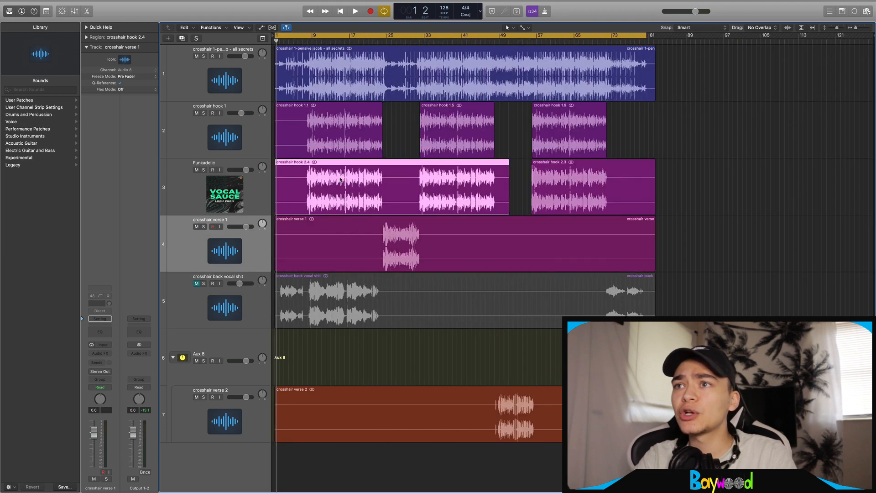
pyautogui.press('super+Right')
pyautogui.click(506, 250)
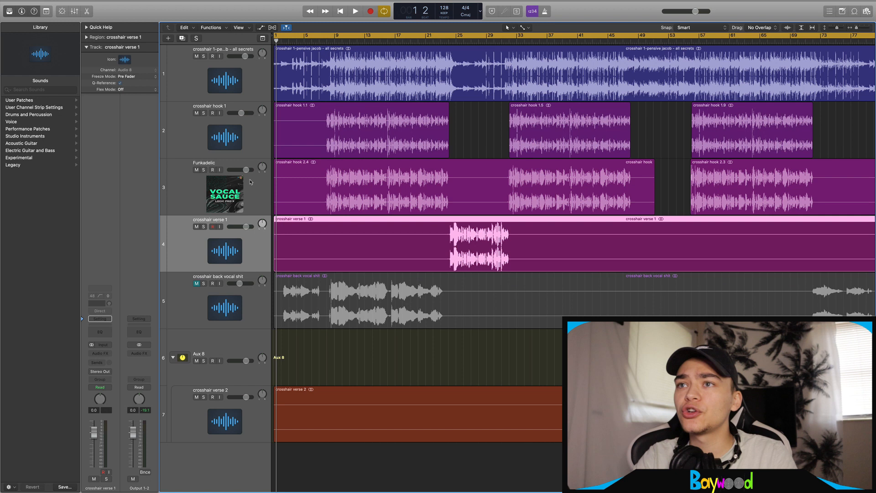
pyautogui.click(258, 187)
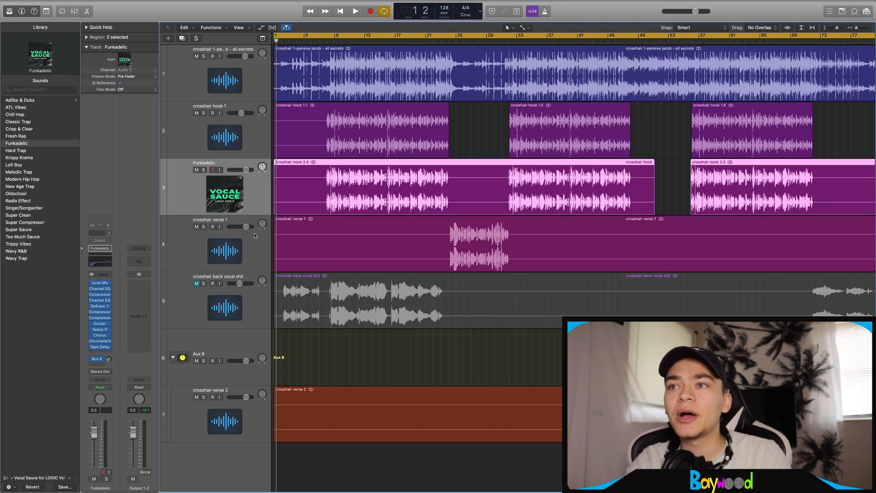
pyautogui.press('super+d')
pyautogui.press('super+Left')
# Move the crosshair verse 1 region onto the new Funkadelic track
pyautogui.moveTo(371, 309); pyautogui.dragTo(315, 250)
pyautogui.press('Down')
pyautogui.press('Up')
pyautogui.press('Down')
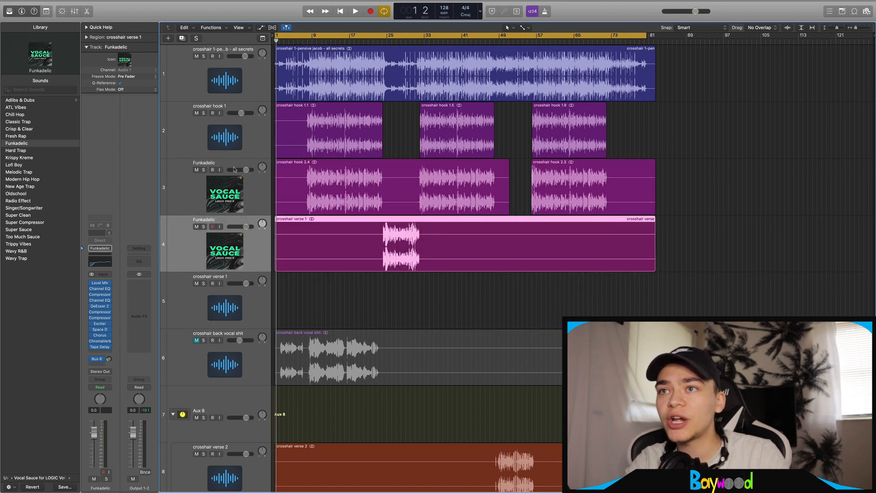
pyautogui.click(248, 187)
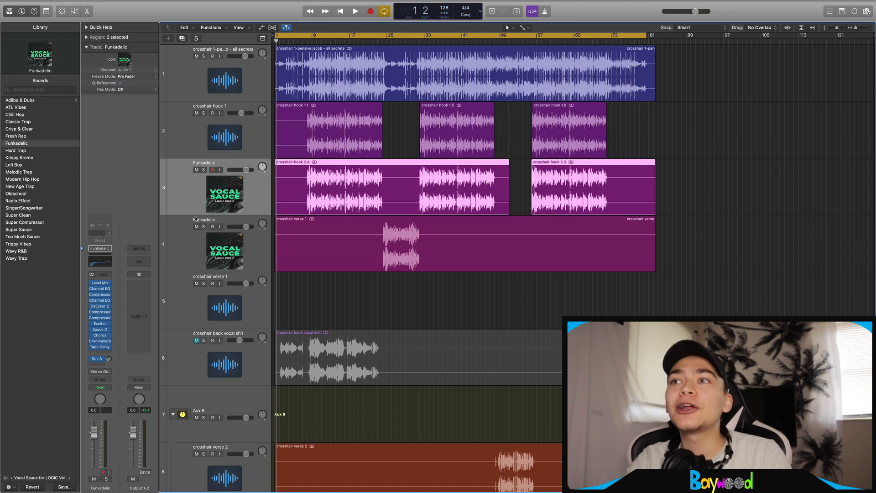
pyautogui.press('super+Right')
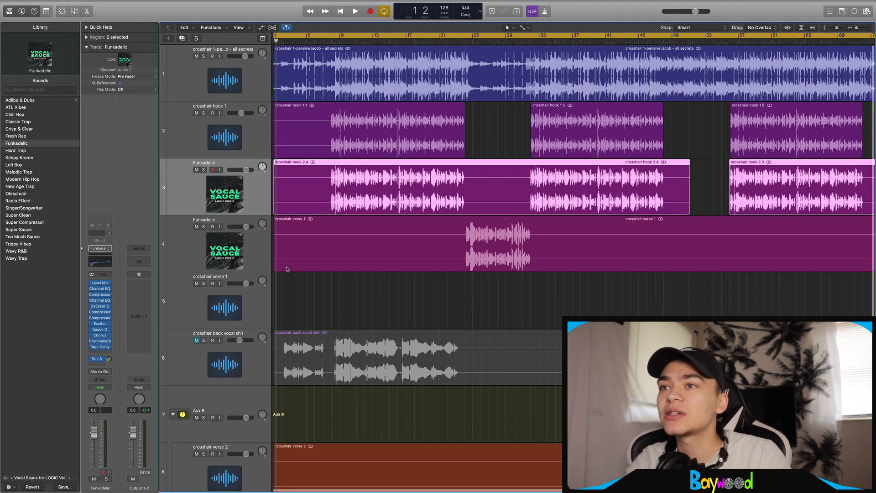
pyautogui.press('super+Left')
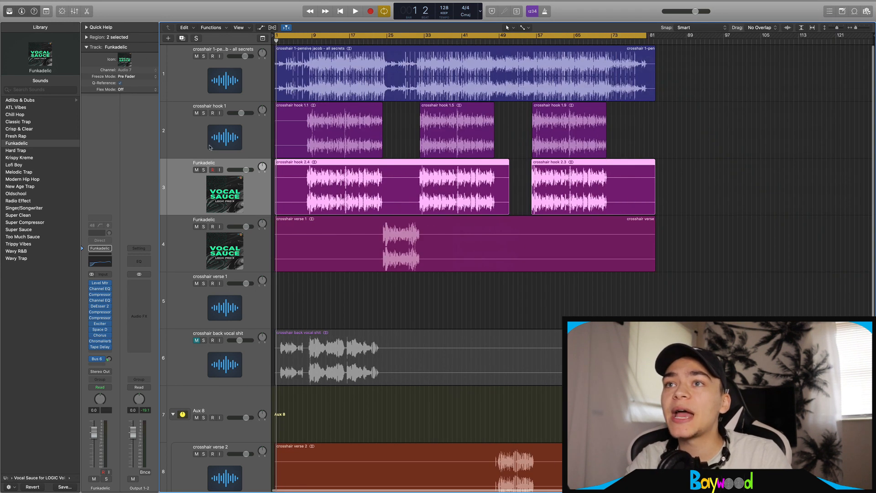
pyautogui.rightClick(181, 190)
# Group the two Funkadelic tracks into a new Sum 6 summing stack
pyautogui.click(214, 248)
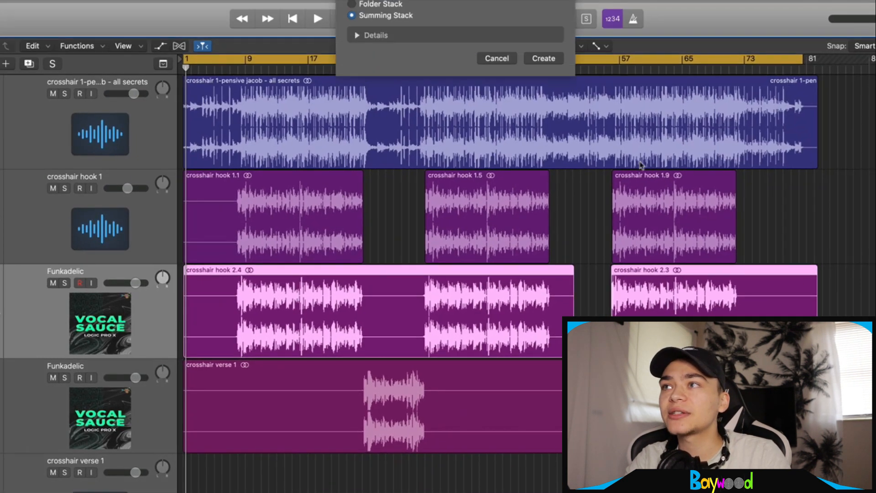
pyautogui.click(543, 85)
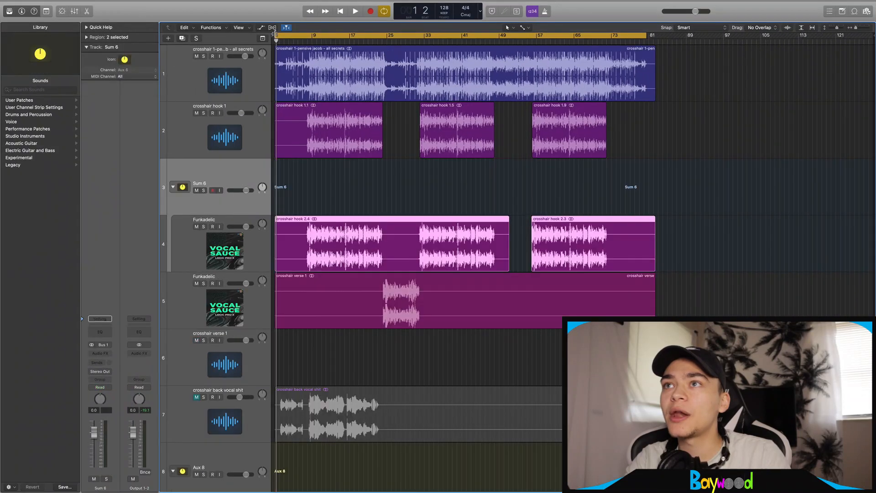
pyautogui.click(258, 250)
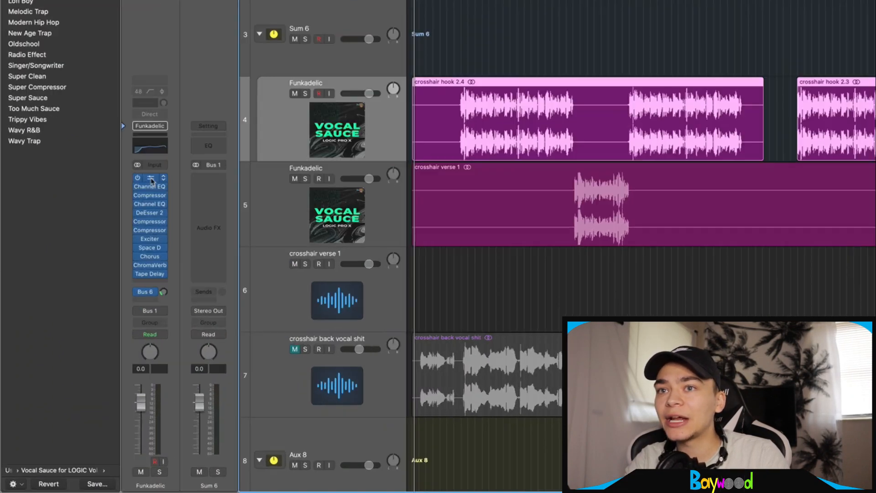
# Move the Funkadelic inserts, from Level Mtr through Exciter, the two Compressors and Space D, onto Sum 6
pyautogui.moveTo(100, 283); pyautogui.dragTo(138, 283)
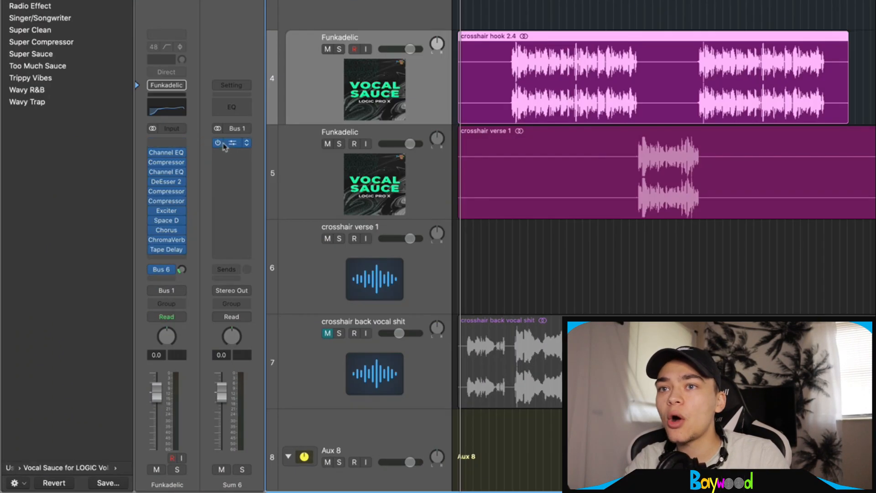
pyautogui.moveTo(167, 162); pyautogui.dragTo(232, 162)
pyautogui.moveTo(166, 181); pyautogui.dragTo(232, 181)
pyautogui.moveTo(167, 200); pyautogui.dragTo(231, 211)
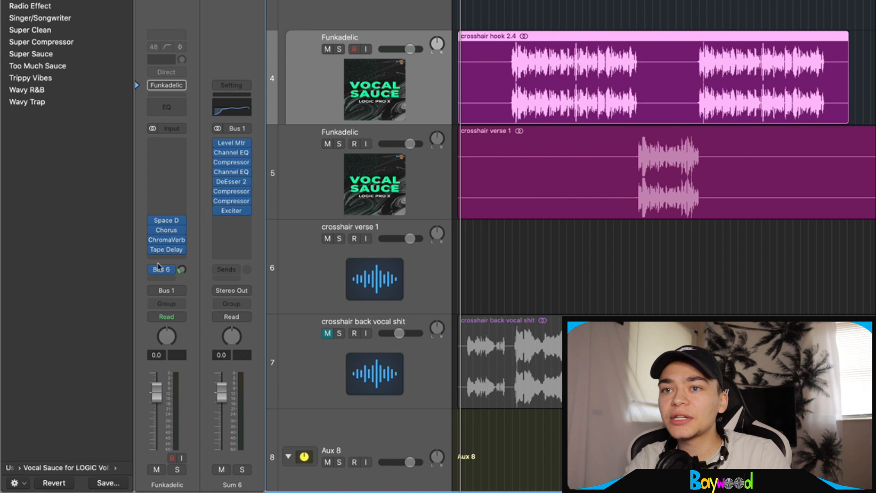
pyautogui.moveTo(167, 221); pyautogui.dragTo(231, 220)
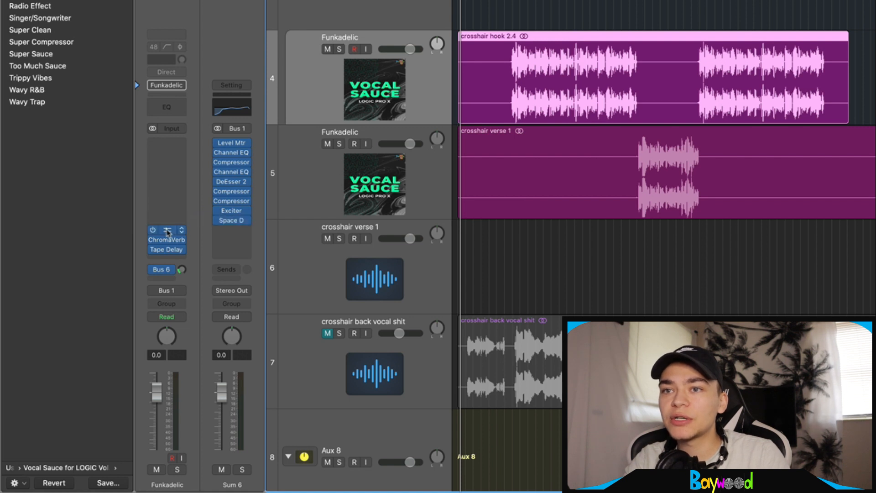
# Move Chorus and ChromaVerb onto Sum 6, then reset the second track's channel strip to default
pyautogui.moveTo(166, 230); pyautogui.dragTo(231, 239)
pyautogui.moveTo(167, 249); pyautogui.dragTo(223, 254)
pyautogui.press('Down')
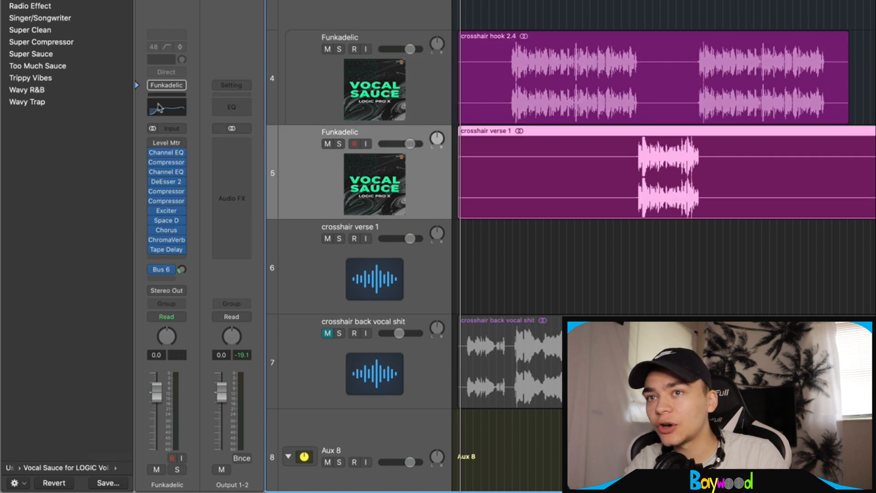
pyautogui.click(166, 85)
pyautogui.click(194, 182)
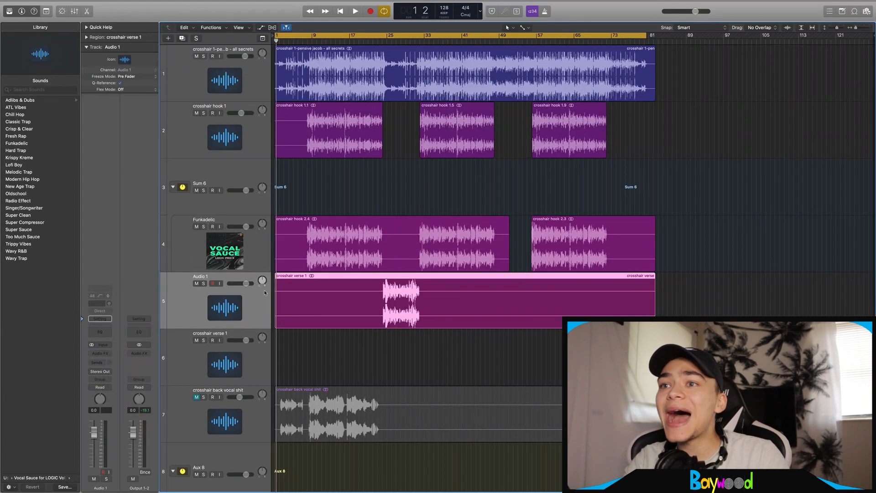
# Move the Audio 1 track above the Funkadelic track inside the stack
pyautogui.moveTo(255, 304); pyautogui.dragTo(253, 210)
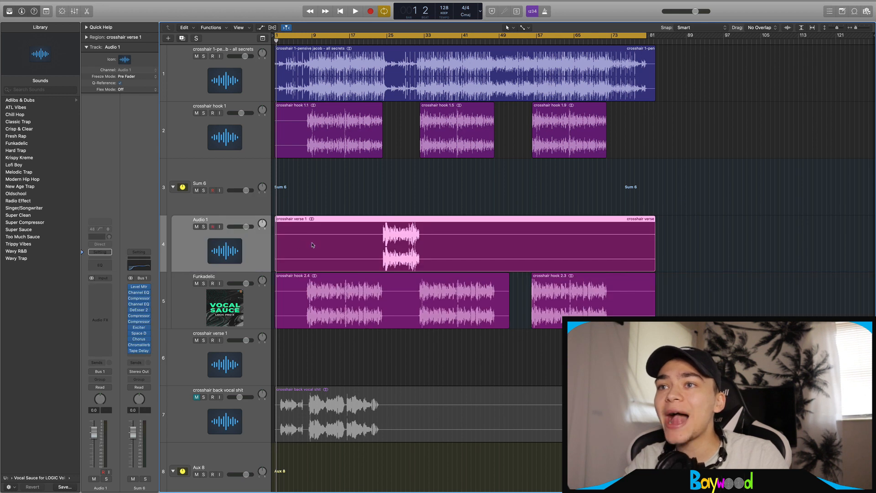
pyautogui.click(234, 210)
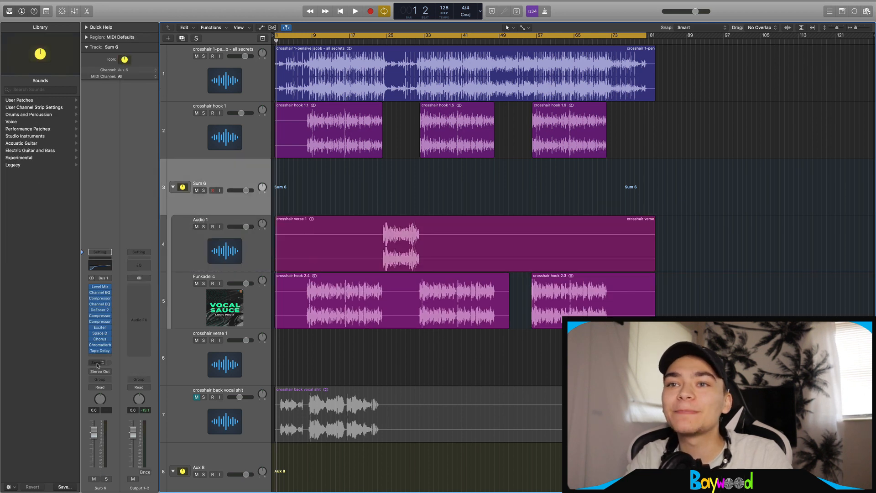
pyautogui.click(267, 258)
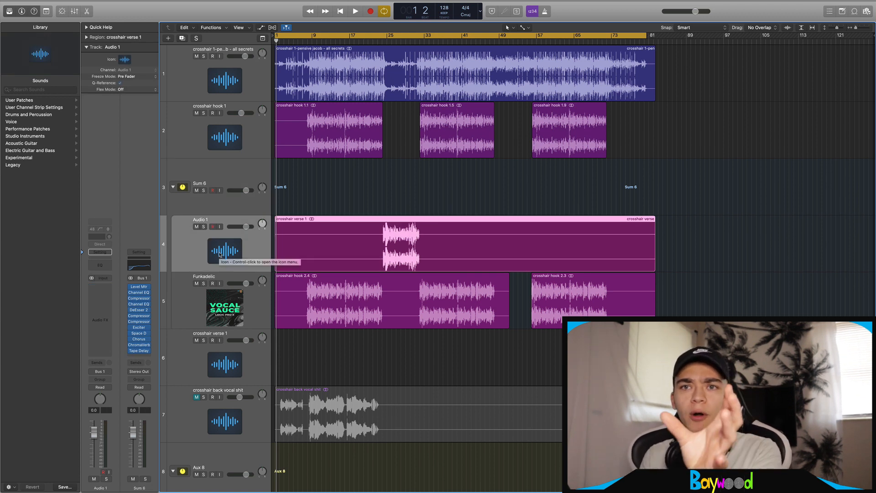
pyautogui.click(245, 307)
pyautogui.click(258, 269)
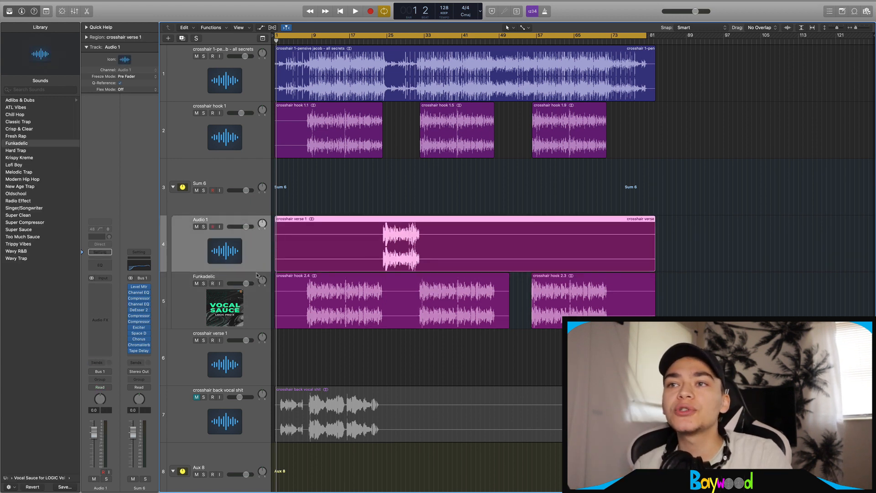
# Add the crosshair hook 1 and crosshair back vocal tracks to the Sum 6 stack
pyautogui.moveTo(248, 149); pyautogui.dragTo(247, 249)
pyautogui.moveTo(228, 413); pyautogui.dragTo(228, 242)
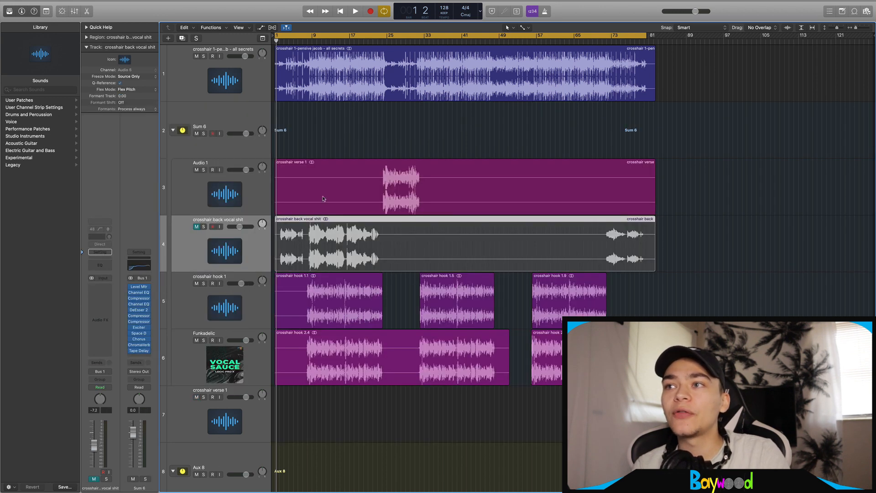
pyautogui.click(208, 126)
pyautogui.doubleClick(207, 126)
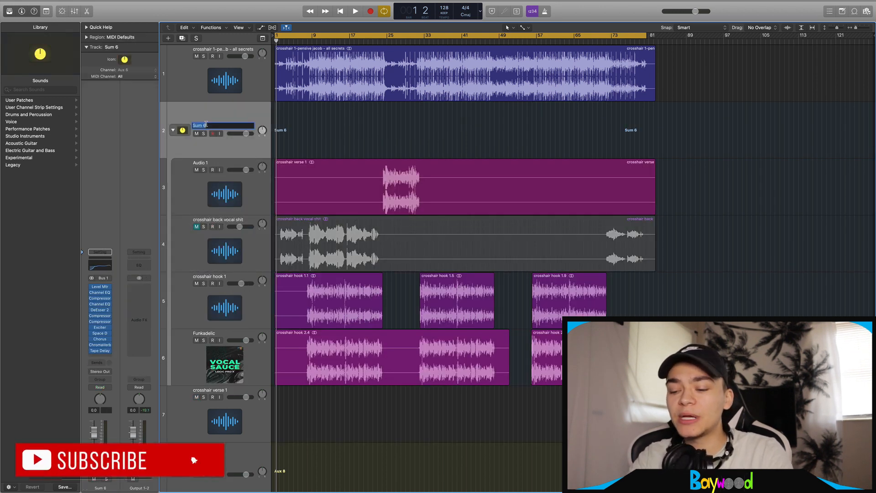
# Name the Sum 6 stack 'main vocals', collapse it, and delete the crosshair verse 1 track
pyautogui.write('main vocals')
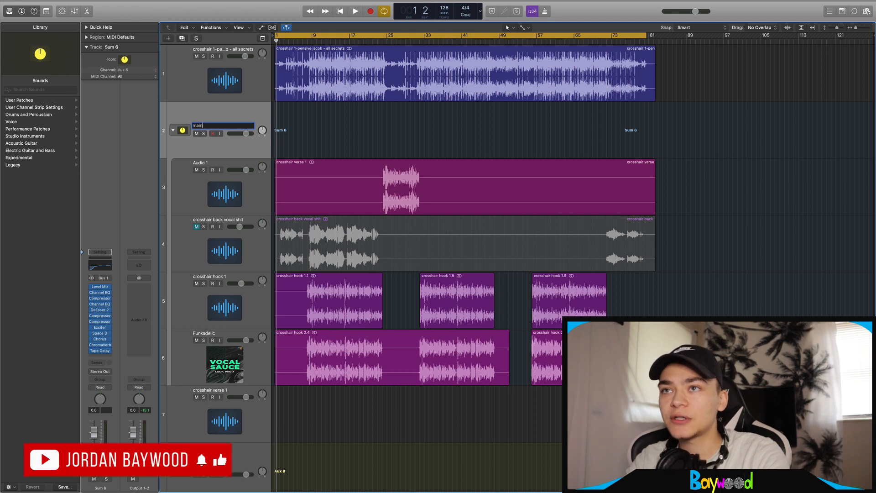
pyautogui.press('Return')
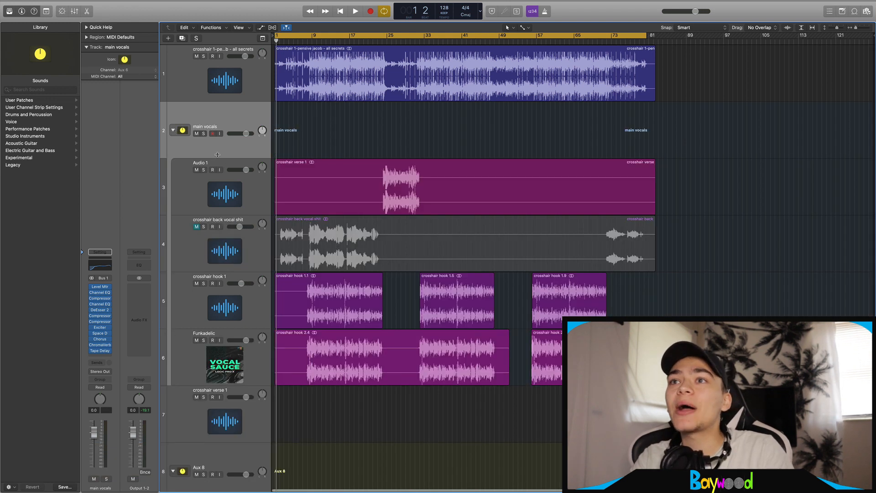
pyautogui.click(173, 130)
pyautogui.click(258, 195)
pyautogui.press('super+BackSpace')
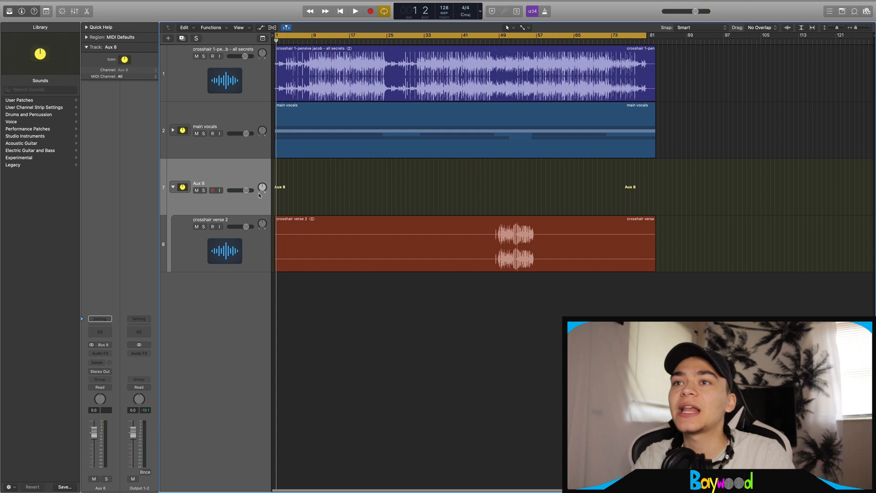
# Rename the Aux 8 stack to 'Dubs' and expand main vocals again
pyautogui.doubleClick(202, 183)
pyautogui.write('D')
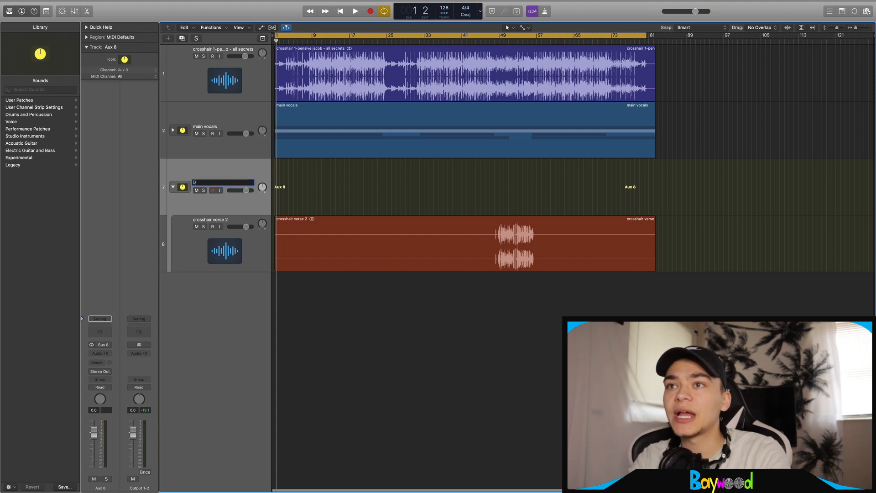
pyautogui.press('Return')
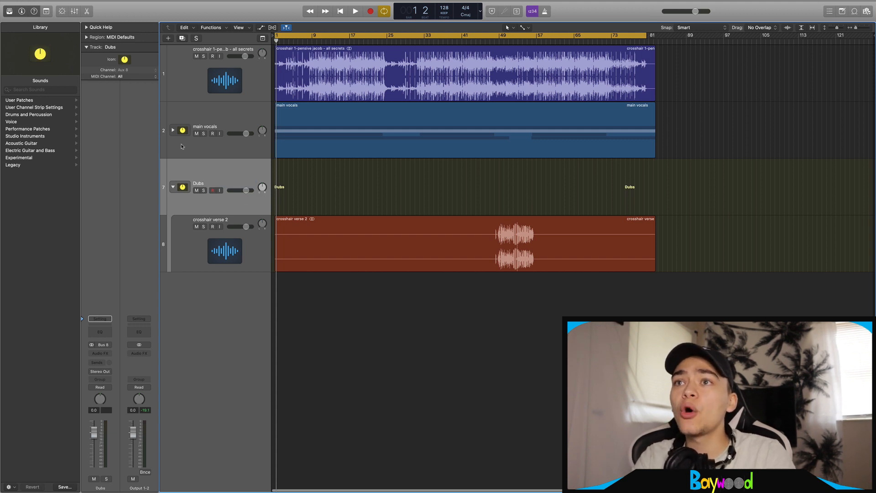
pyautogui.click(172, 130)
pyautogui.scroll(-2, 239, 327)
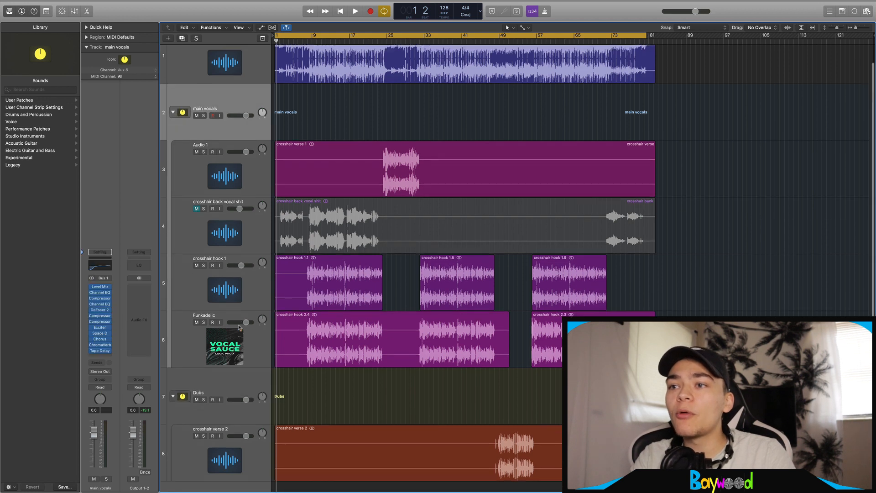
# Move the crosshair verse 2 track up the list and select the second main vocals stack
pyautogui.scroll(-1, 239, 327)
pyautogui.click(230, 462)
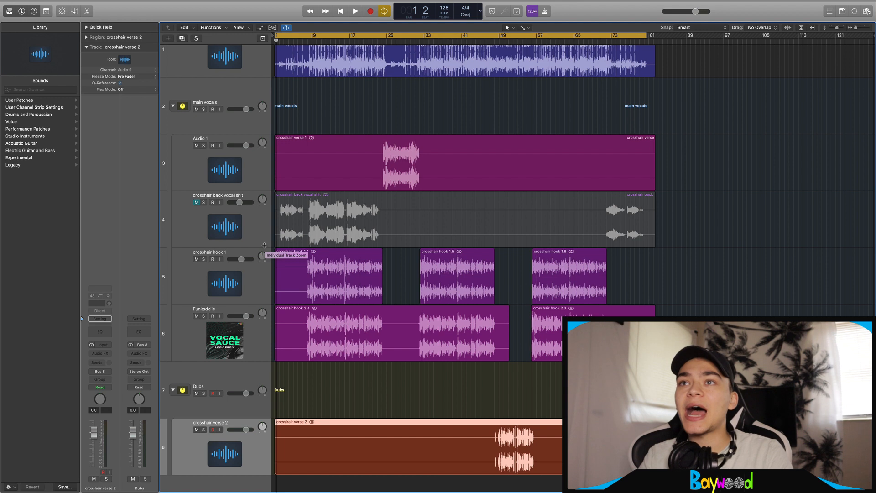
pyautogui.click(237, 91)
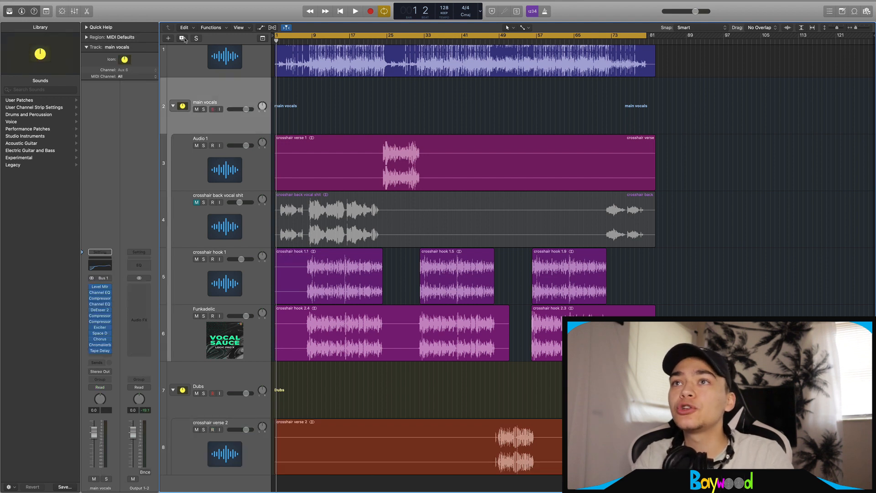
pyautogui.moveTo(228, 449); pyautogui.dragTo(245, 160)
pyautogui.click(249, 219)
pyautogui.scroll(4, 250, 218)
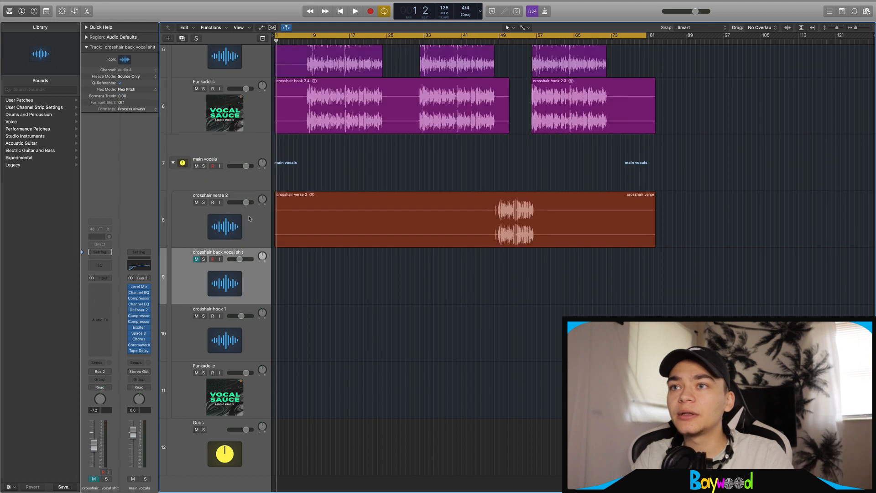
pyautogui.click(126, 393)
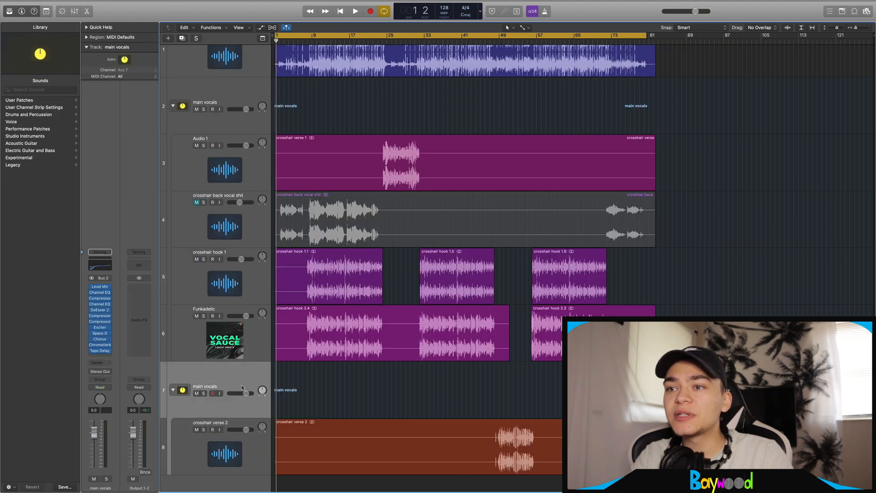
pyautogui.click(100, 356)
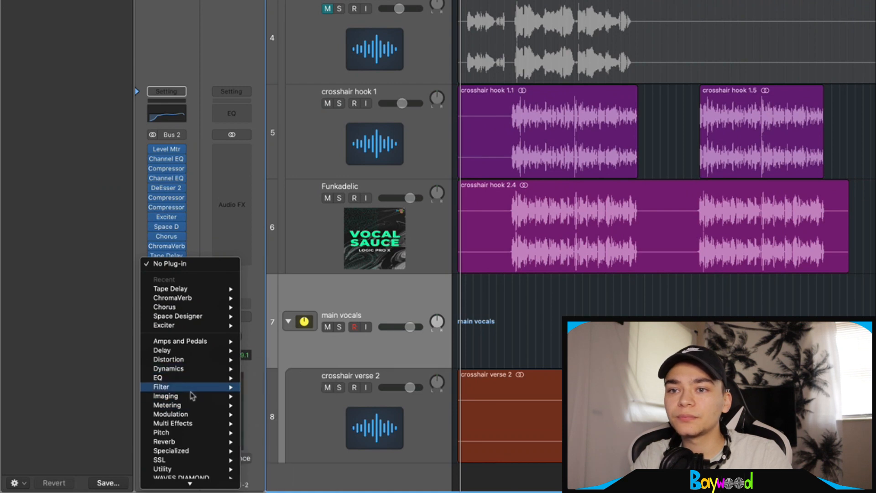
# Add a Chorus after Tape Delay on the main vocals strip and set its fader to -6.6 dB
pyautogui.moveTo(213, 419)
pyautogui.click(357, 391)
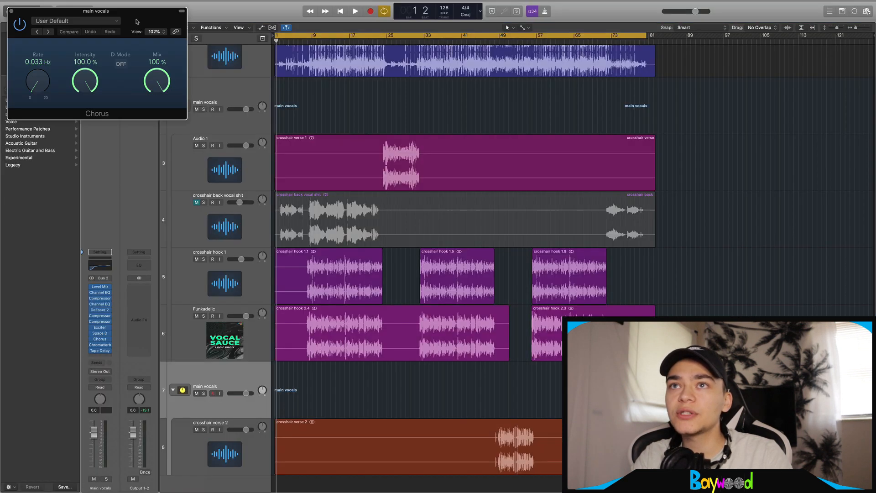
pyautogui.moveTo(42, 12); pyautogui.dragTo(329, 129)
pyautogui.click(297, 126)
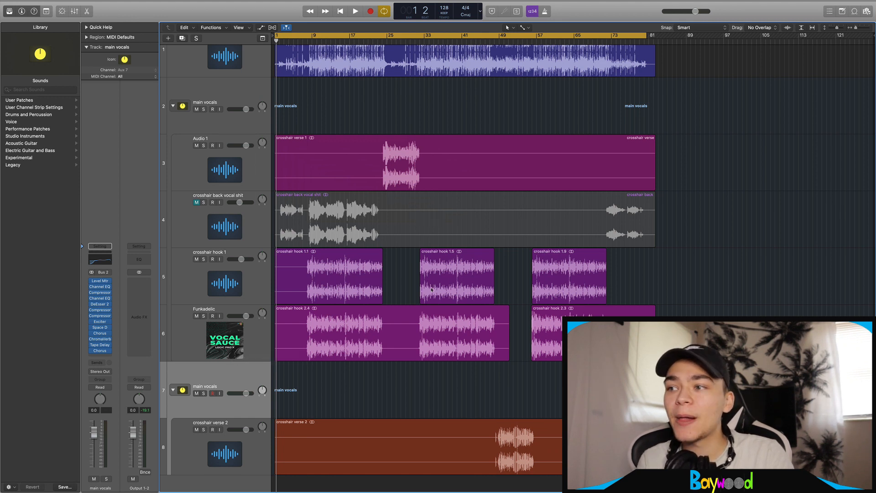
pyautogui.moveTo(94, 431); pyautogui.dragTo(94, 445)
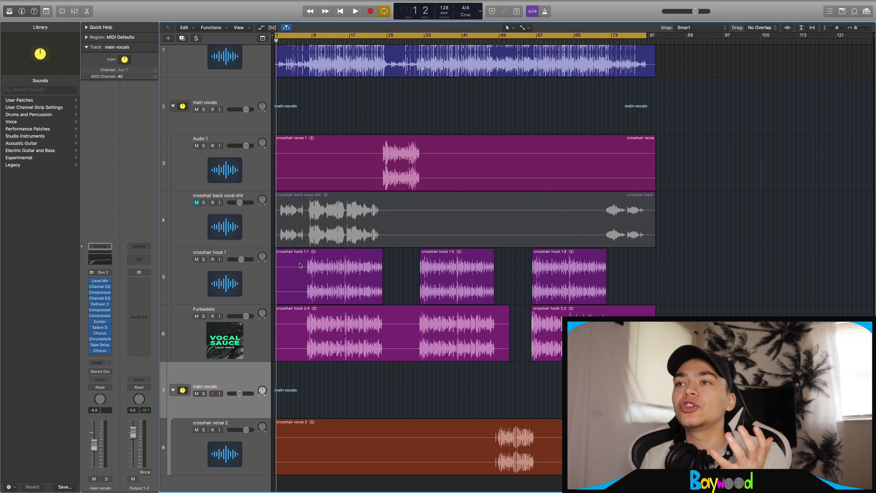
# Put crosshair hook 1 directly under track 1 and show the User Channel Strip Settings in the Library
pyautogui.click(263, 179)
pyautogui.click(235, 126)
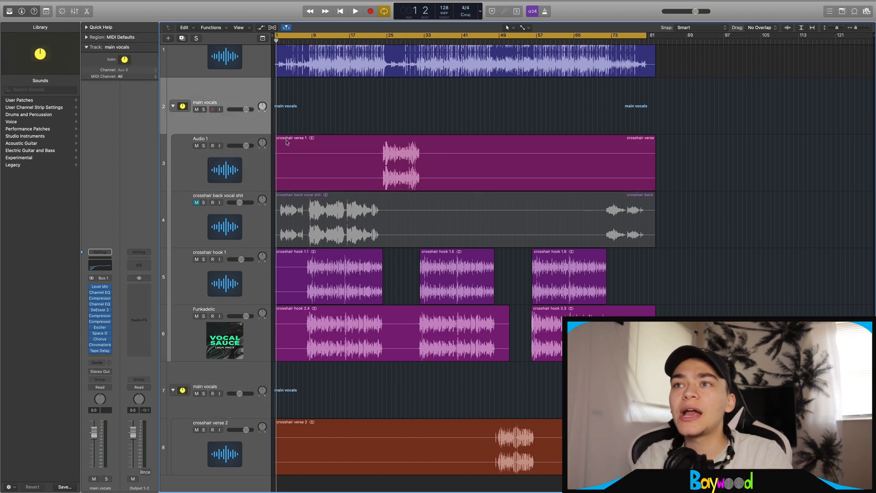
pyautogui.click(243, 181)
pyautogui.moveTo(250, 285); pyautogui.dragTo(229, 73)
pyautogui.click(28, 107)
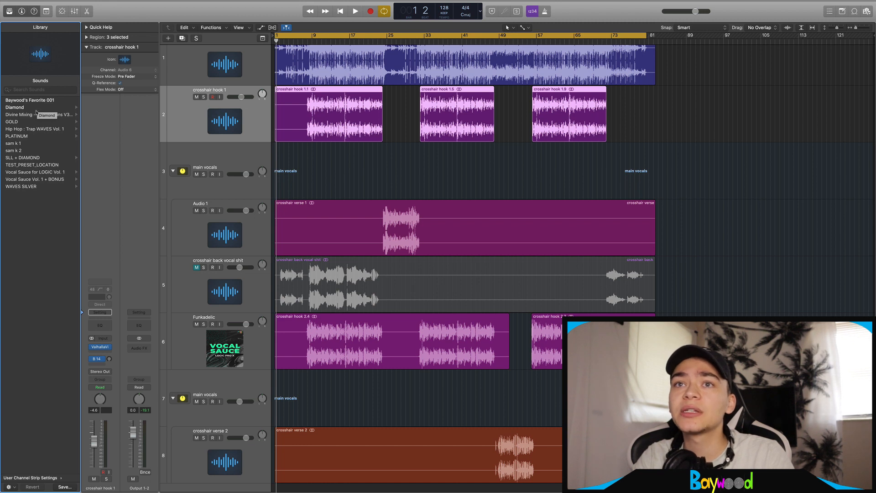
# Try the Vocal Sauce presets Chill Hop, Hard Trap and Singer/Songwriter, then keep Wavy R&B
pyautogui.click(31, 172)
pyautogui.click(23, 114)
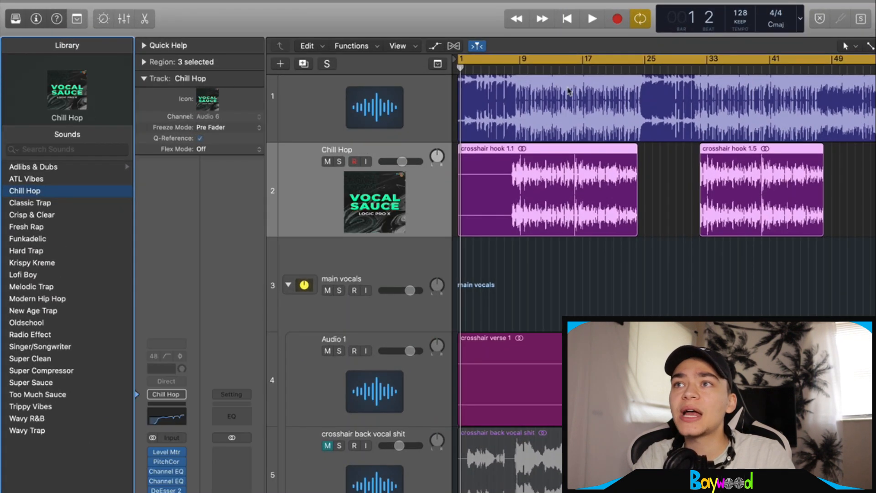
pyautogui.click(64, 251)
pyautogui.click(109, 346)
pyautogui.click(61, 418)
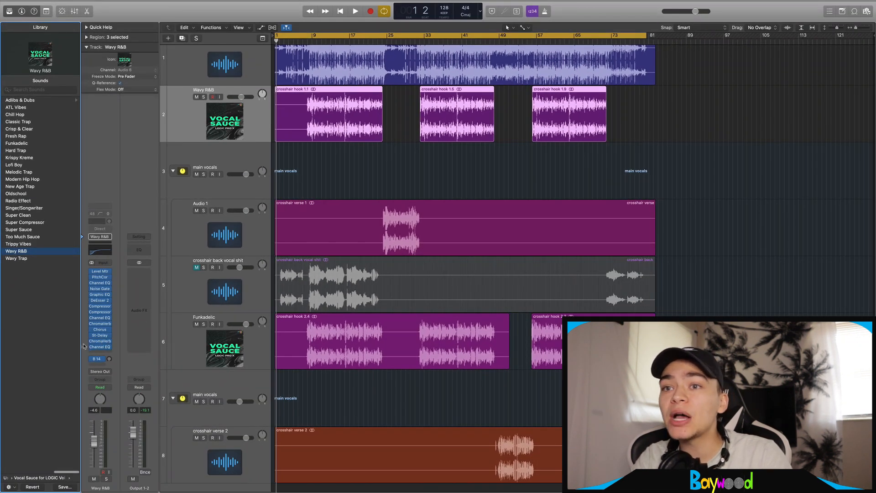
pyautogui.click(98, 359)
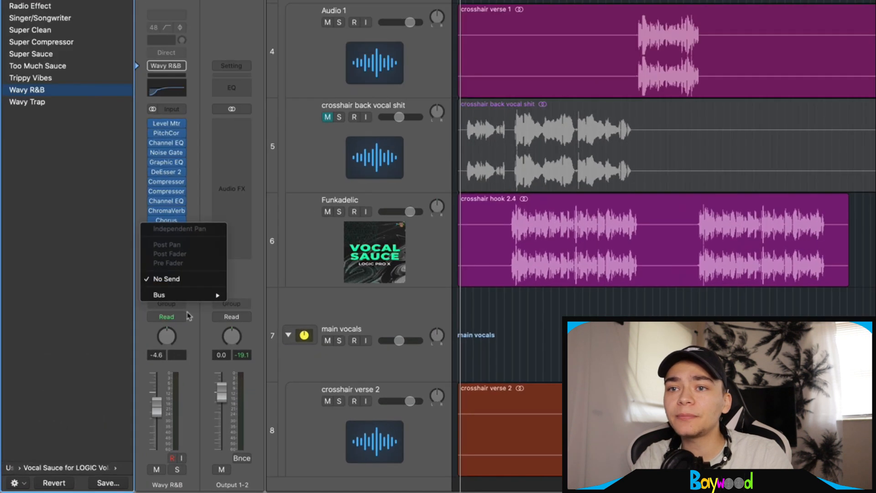
# Send the Wavy R&B track to Bus 11 and place a ChromaVerb on that aux
pyautogui.moveTo(102, 373)
pyautogui.click(250, 220)
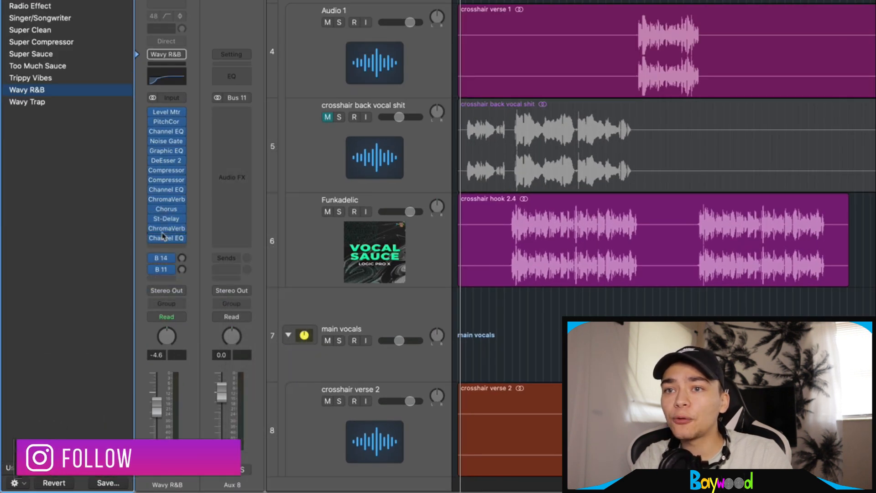
pyautogui.moveTo(167, 228); pyautogui.dragTo(231, 151)
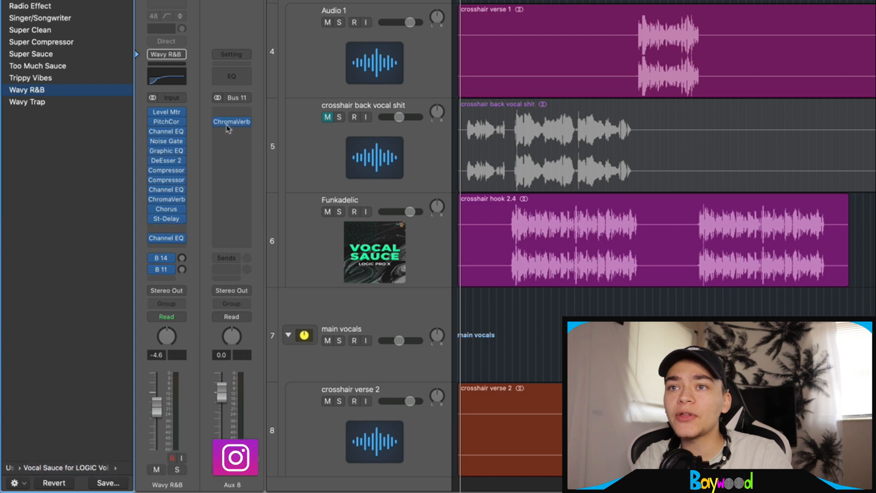
# Set ChromaVerb to Wet 100% and Dry 0%, adjust the Bus 11 send, and load Super Compressor
pyautogui.click(231, 122)
pyautogui.moveTo(543, 396); pyautogui.dragTo(543, 341)
pyautogui.moveTo(486, 341); pyautogui.dragTo(486, 410)
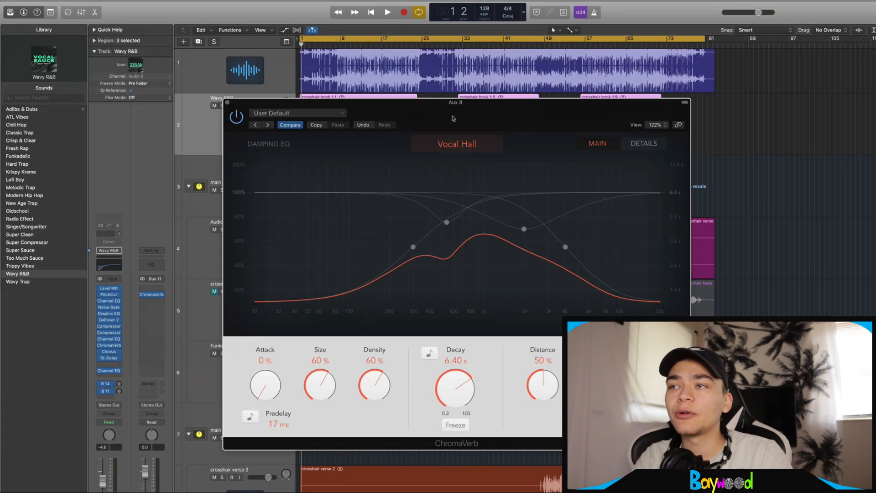
pyautogui.moveTo(471, 104); pyautogui.dragTo(434, 82)
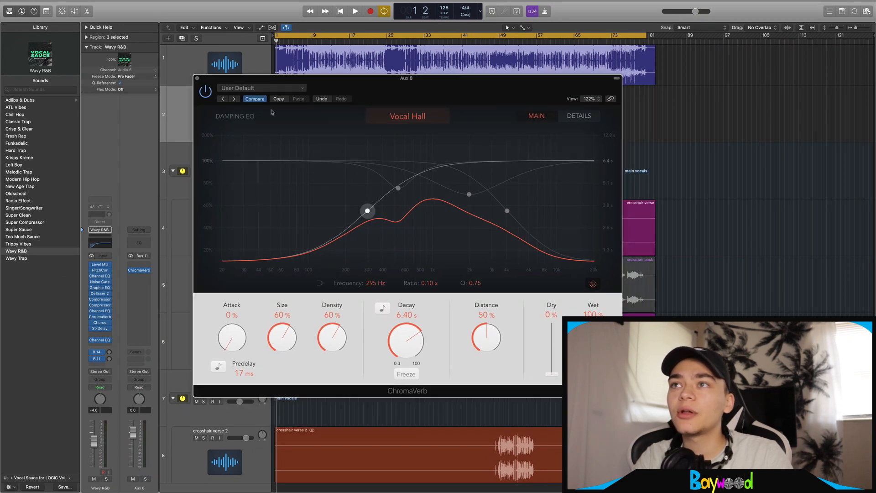
pyautogui.click(198, 79)
pyautogui.moveTo(109, 356); pyautogui.dragTo(109, 369)
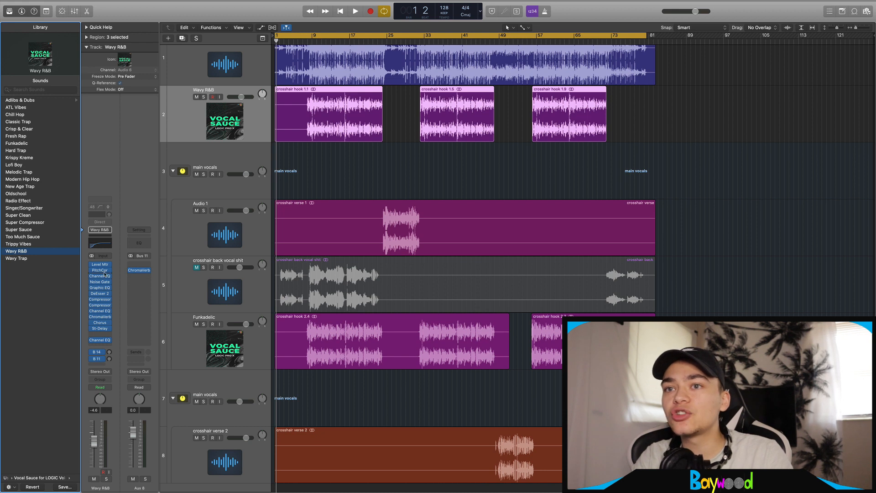
pyautogui.click(46, 224)
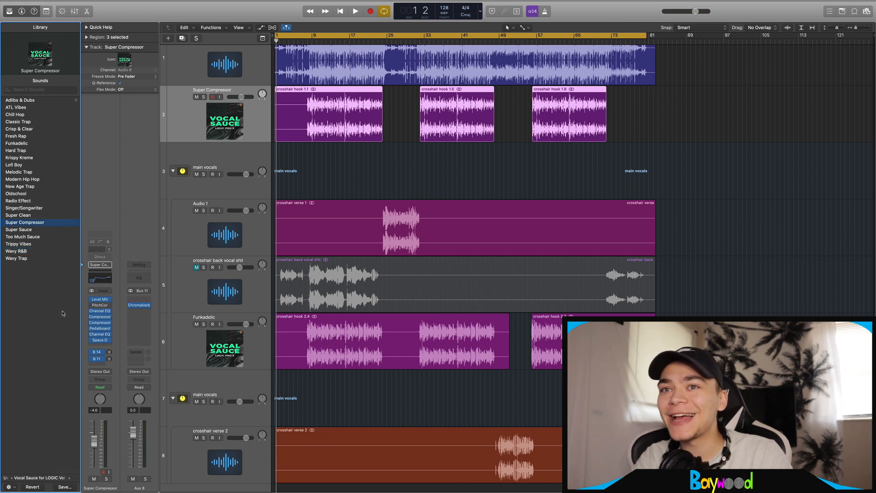